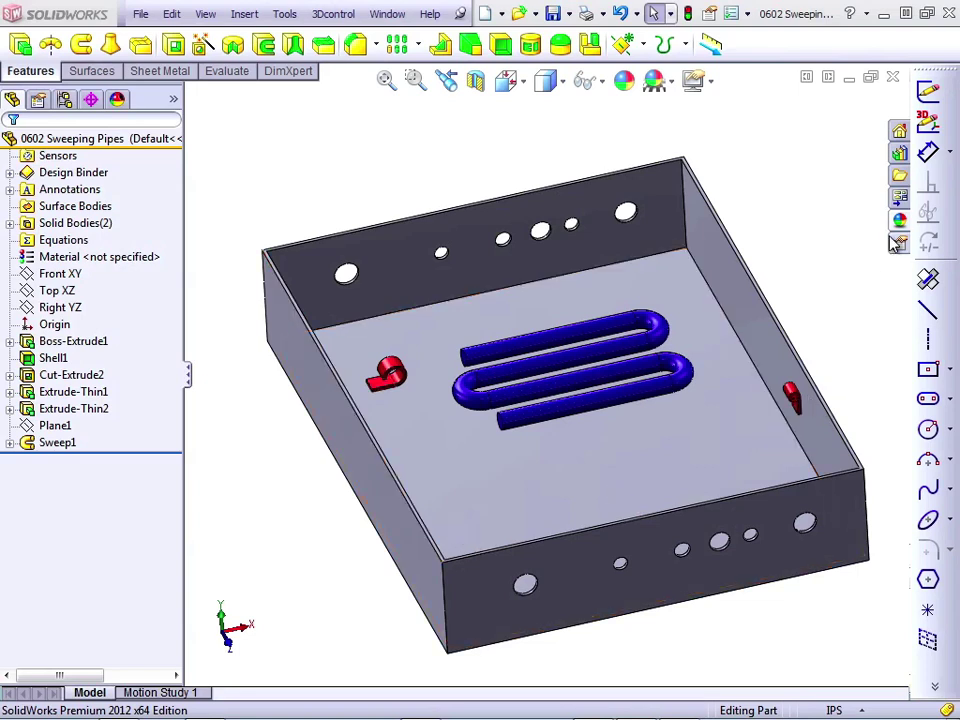
Step: Start a new 3D sketch in the box part with the Line tool active
click(928, 123)
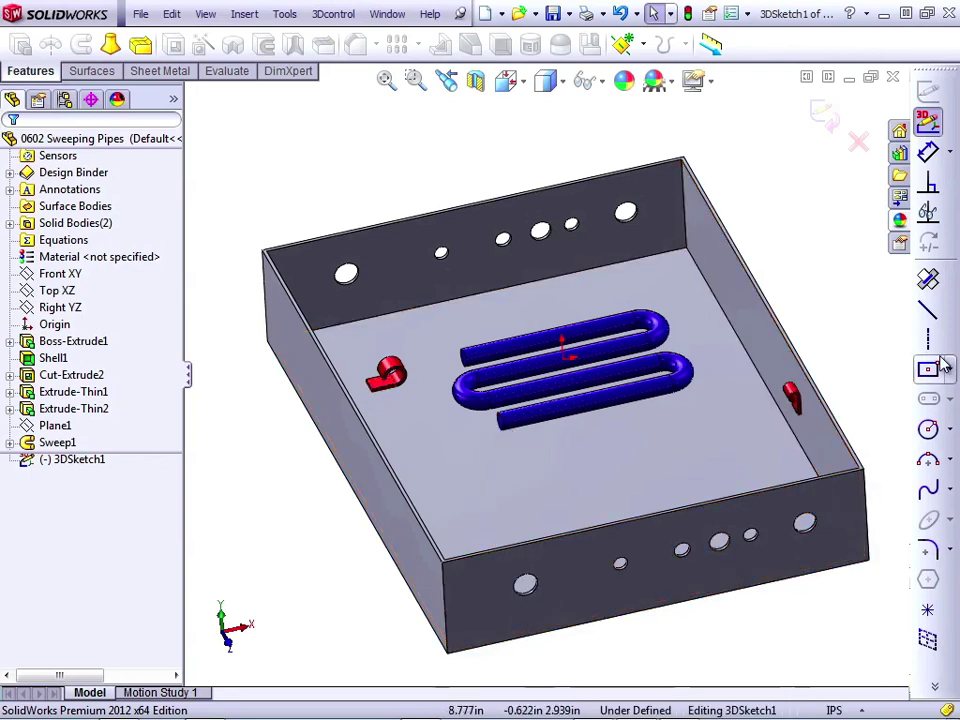
click(928, 310)
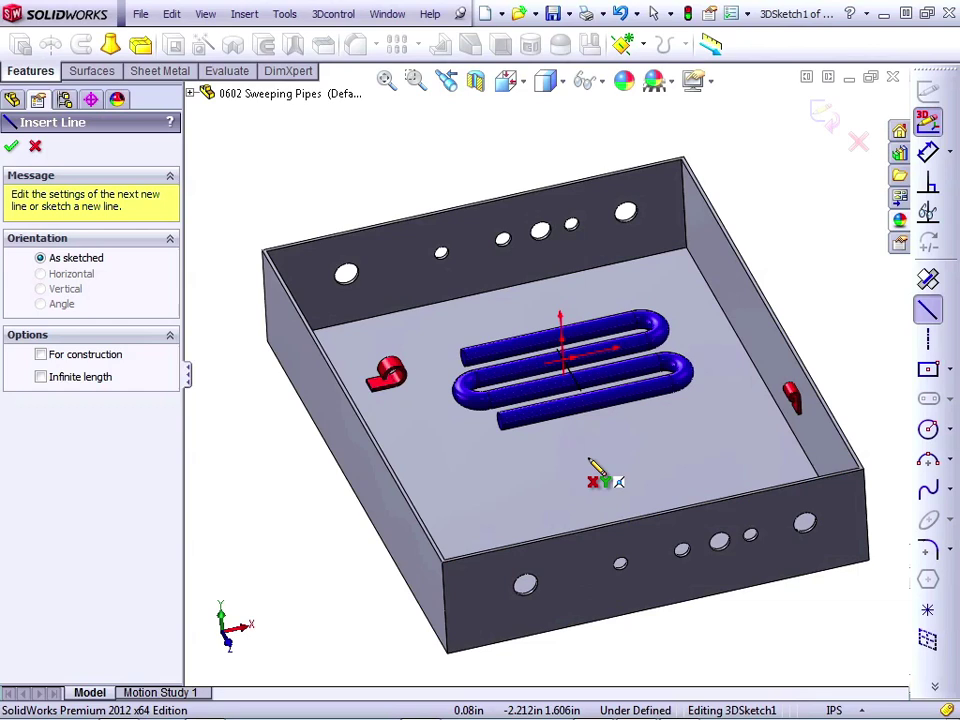
Step: On the YZ plane, draw connected lines along Z, Y and X from the box floor to the pipe end
key(Tab)
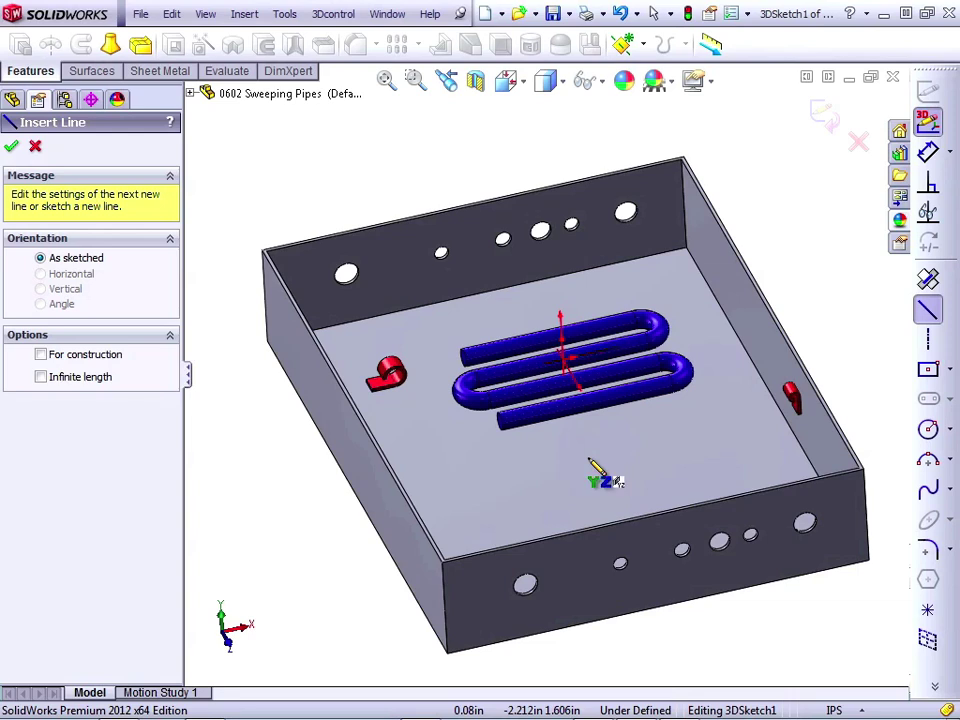
click(576, 560)
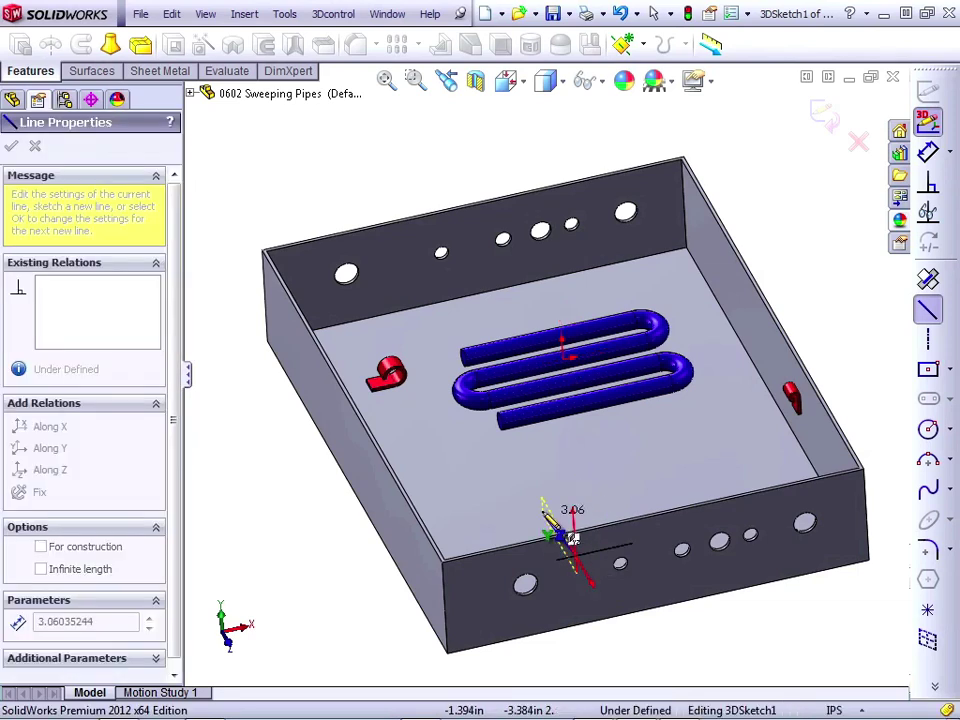
double_click(518, 458)
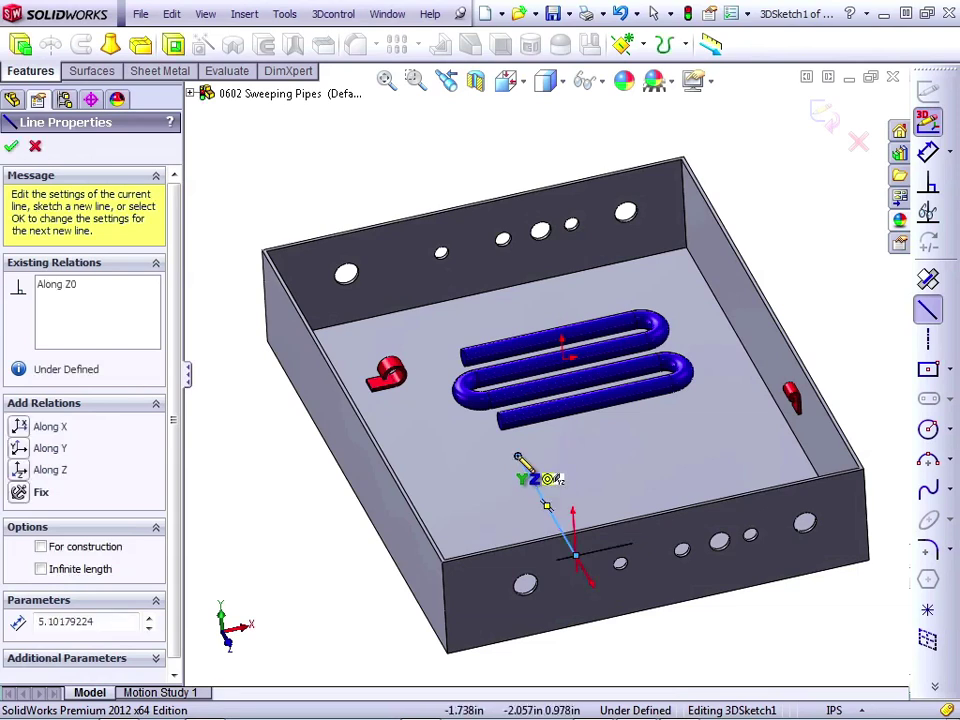
click(518, 458)
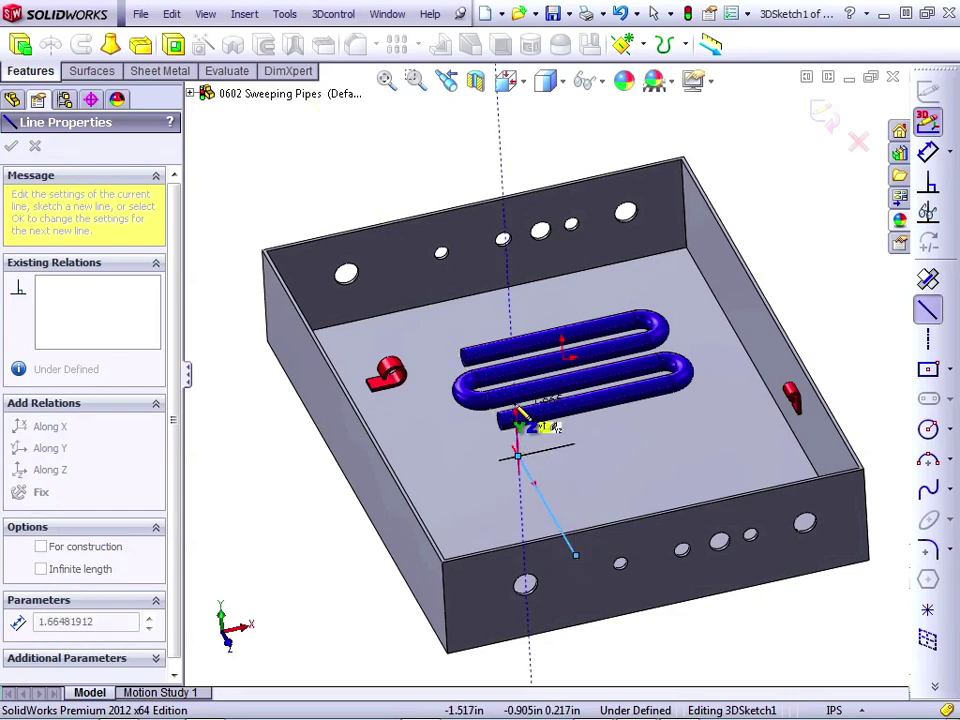
double_click(517, 411)
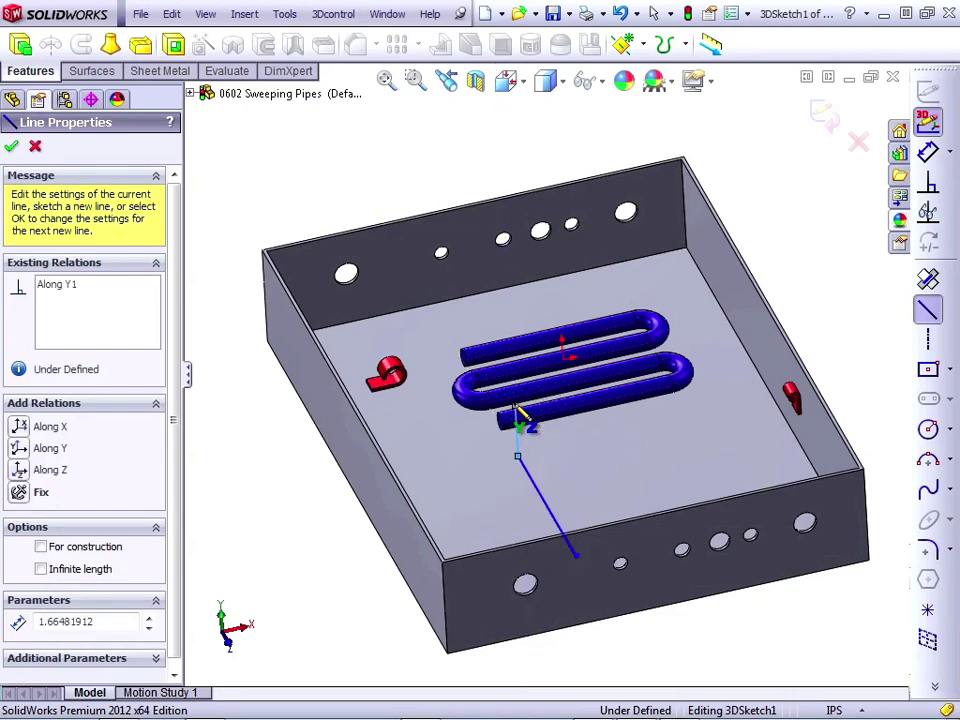
click(517, 410)
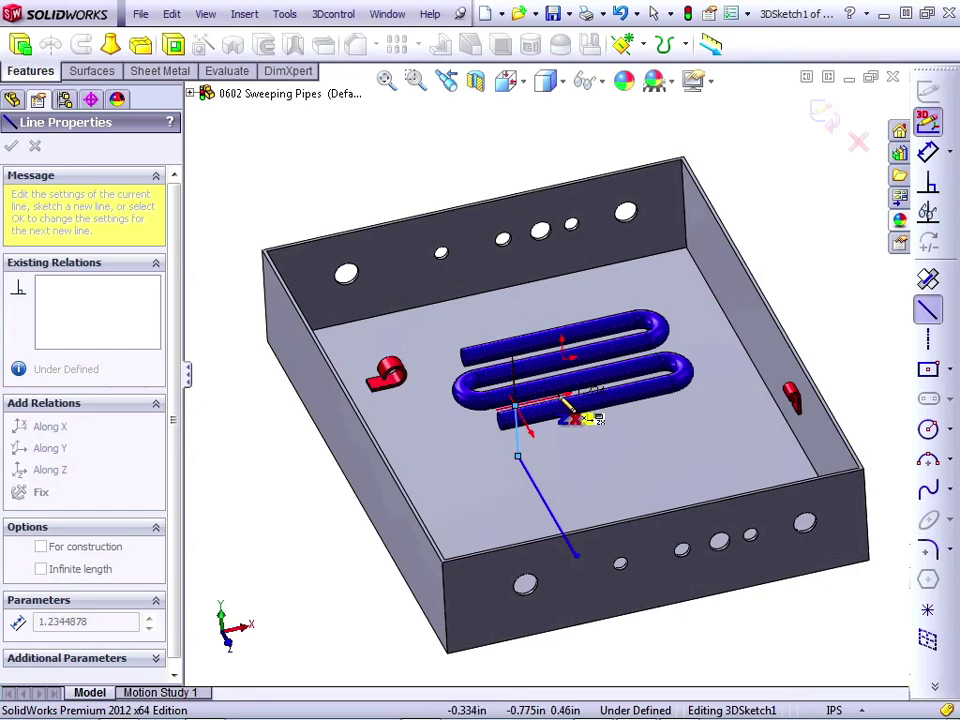
click(563, 412)
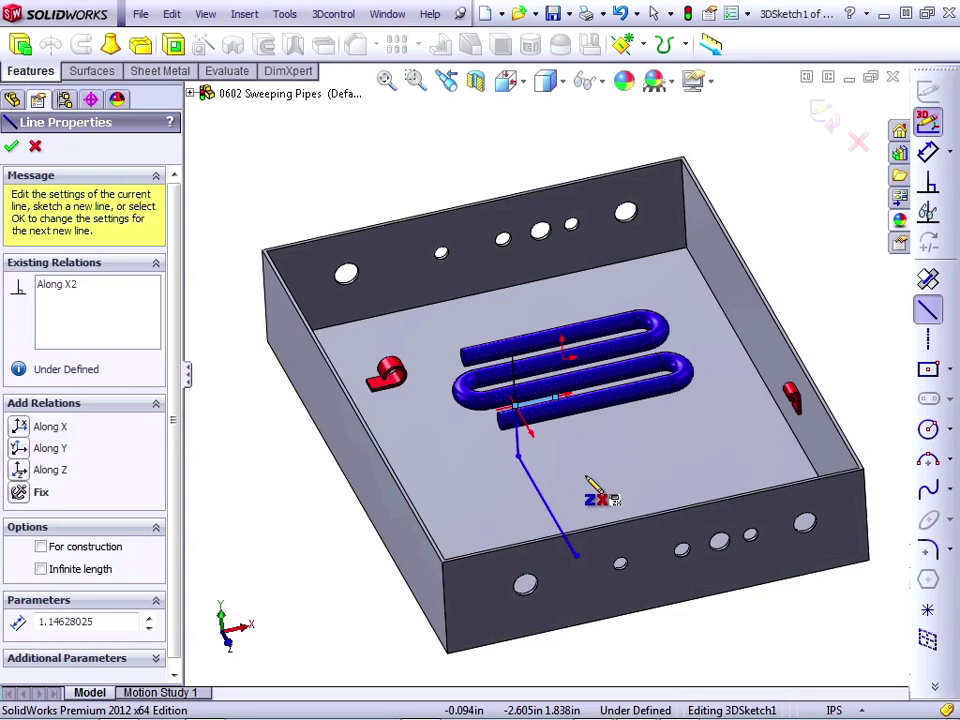
key(Escape)
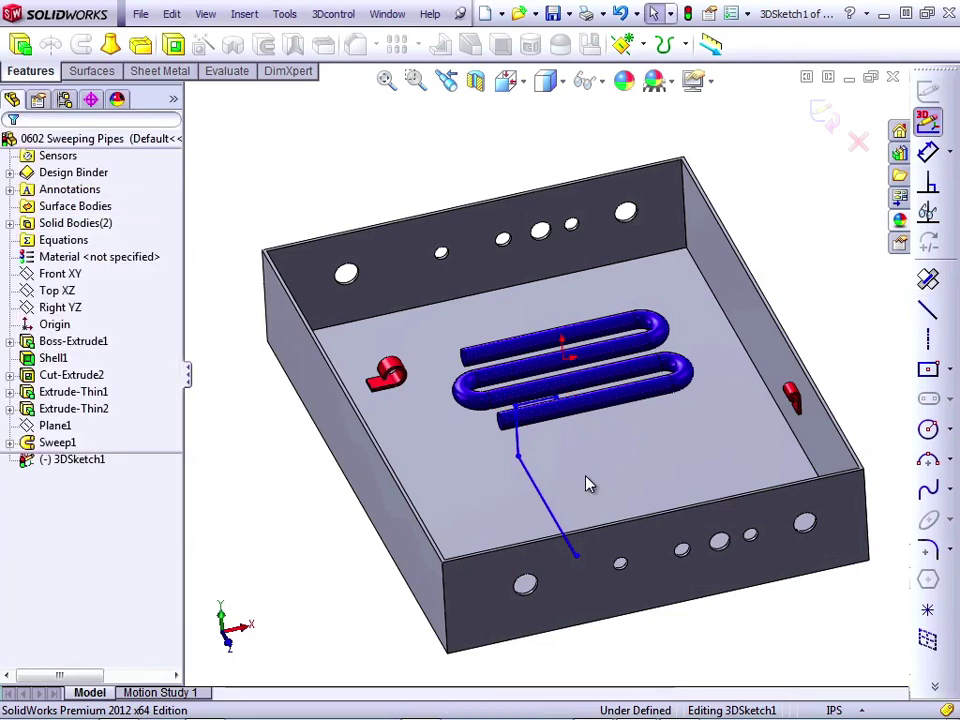
Step: Make the path's lower endpoint concentric with the large front-wall hole
click(576, 558)
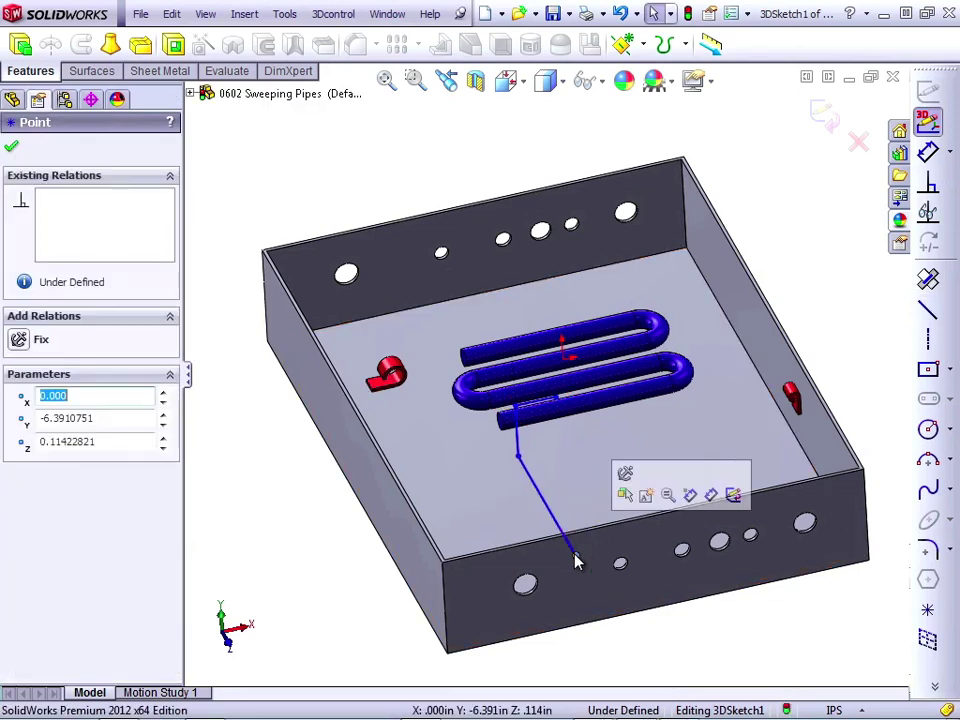
ctrl+click(531, 598)
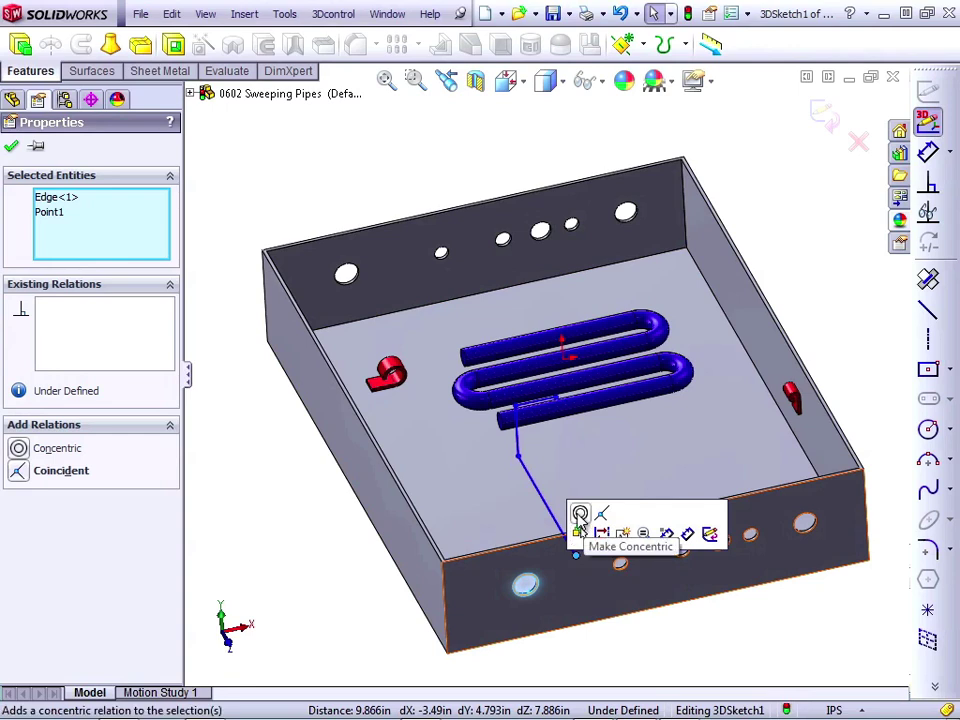
click(580, 514)
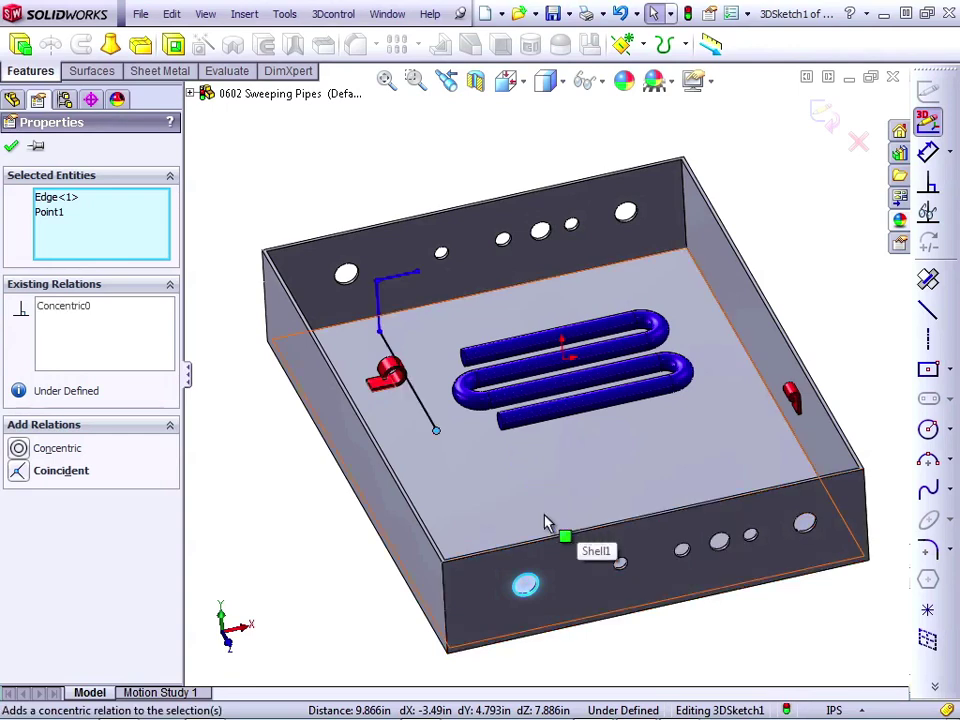
click(513, 474)
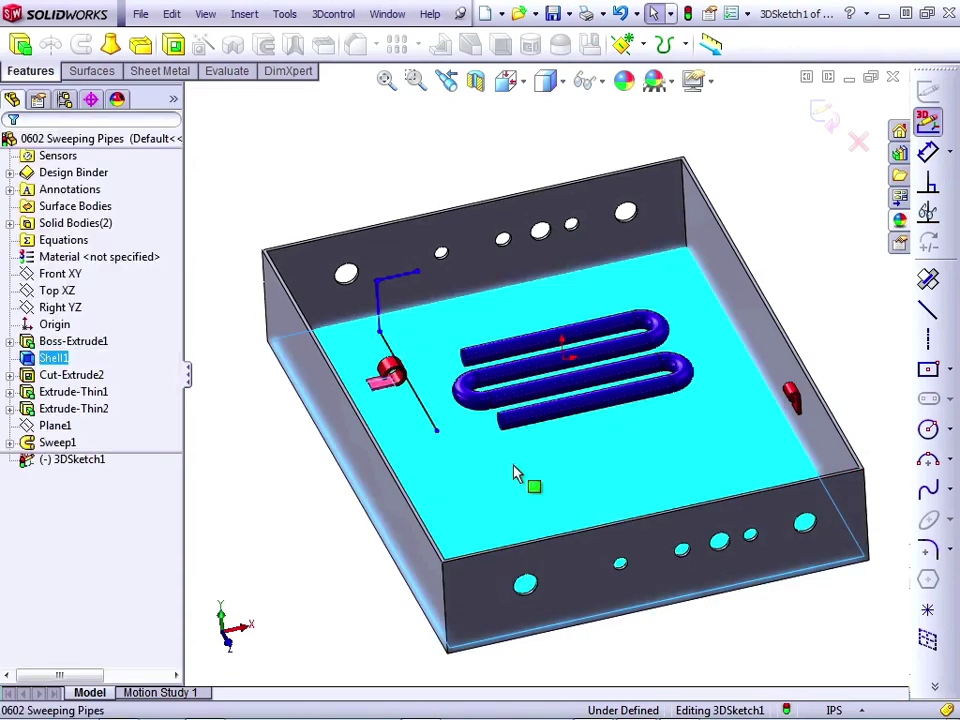
Step: Constrain the path's lower endpoint On Plane with the front wall face
click(437, 432)
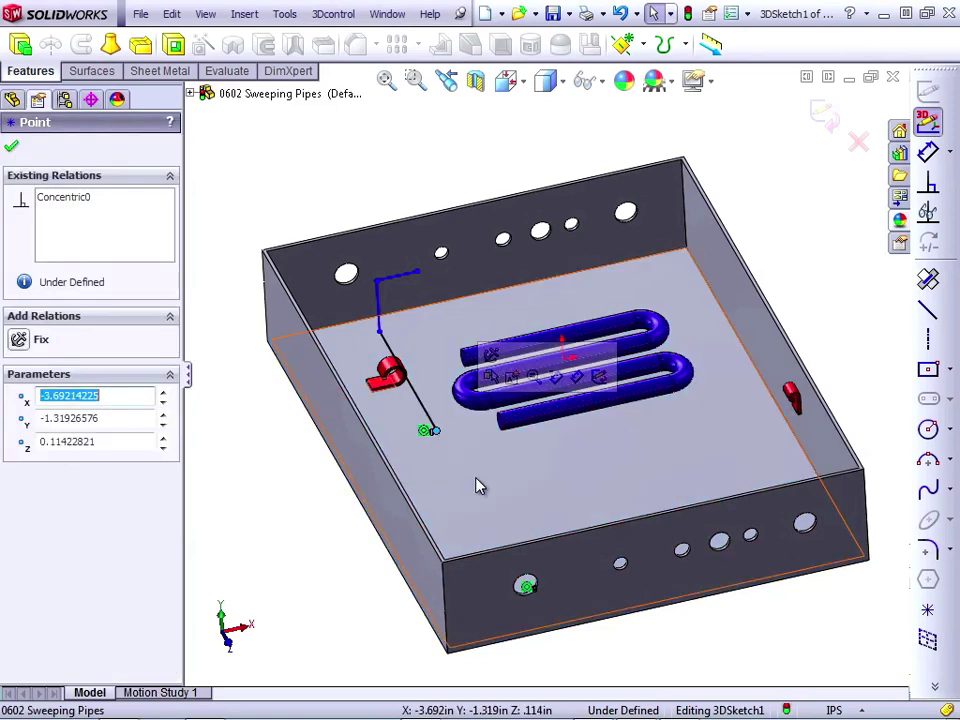
ctrl+click(560, 590)
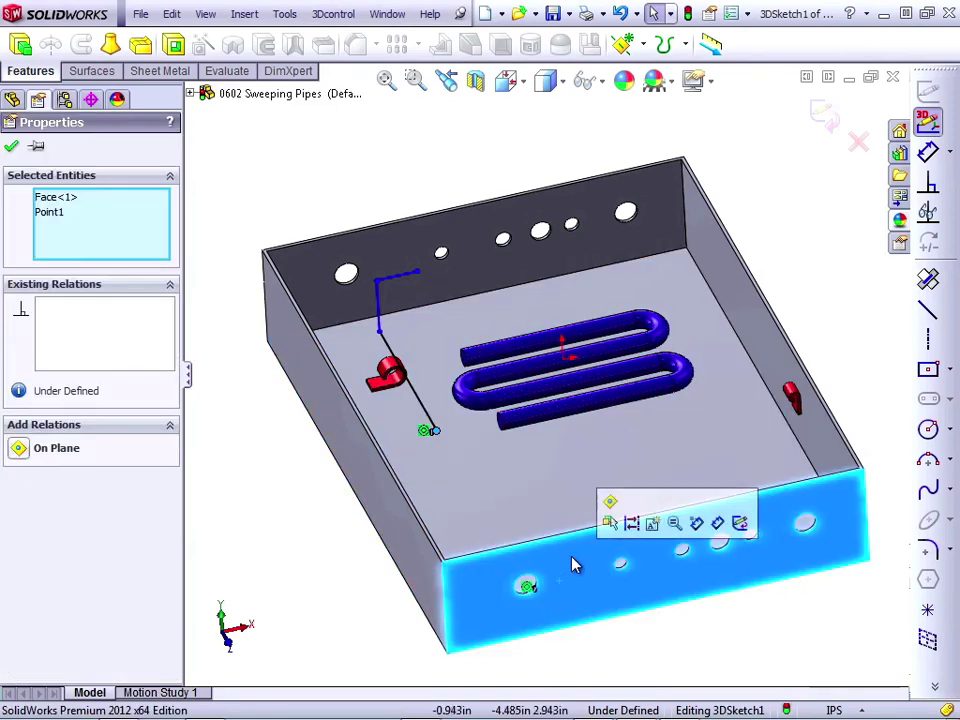
click(610, 503)
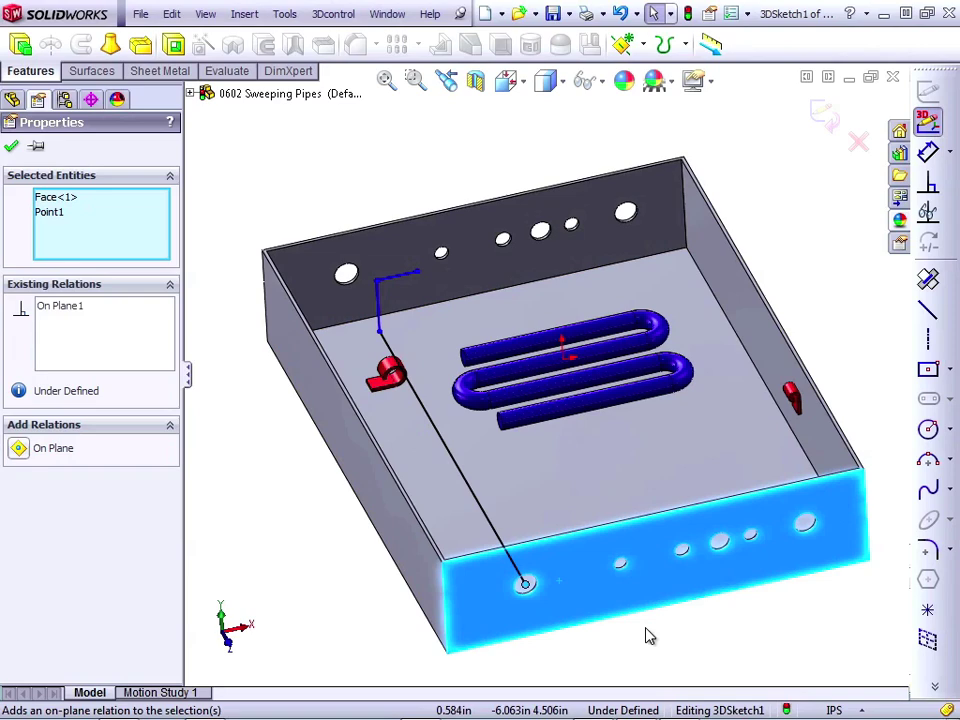
click(655, 638)
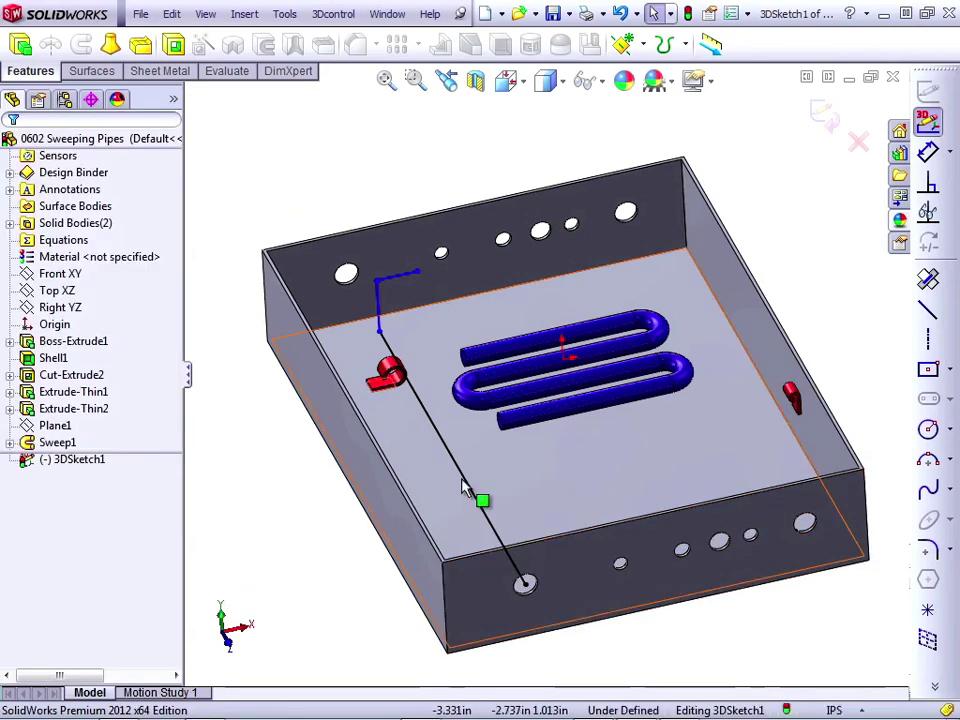
Step: Make the path's upper endpoint concentric with the serpentine pipe's end edge
click(417, 276)
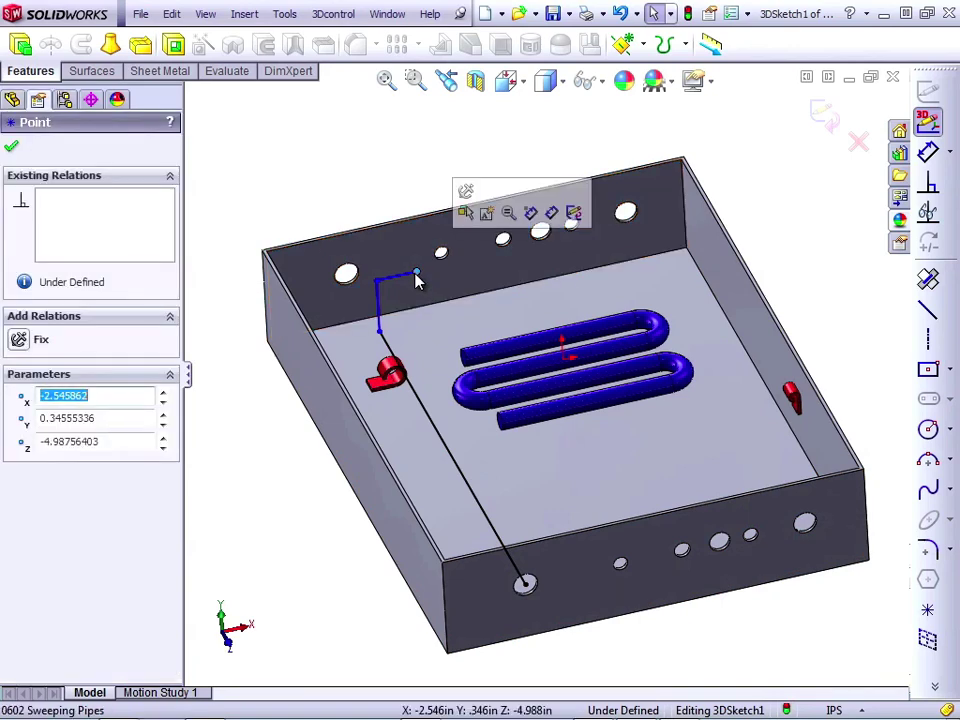
ctrl+click(500, 424)
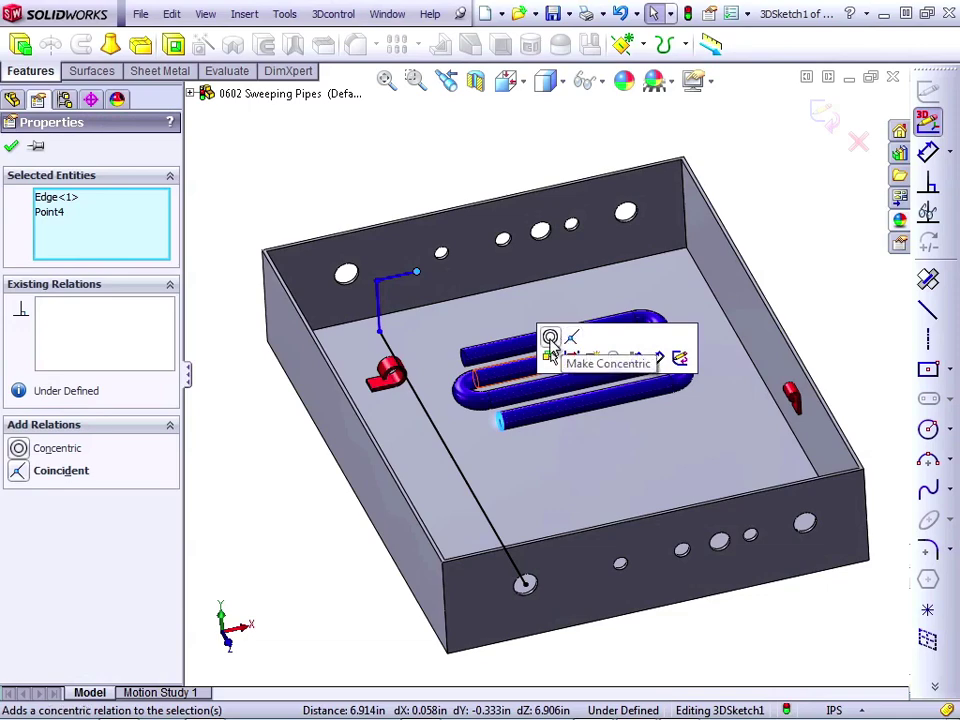
click(551, 340)
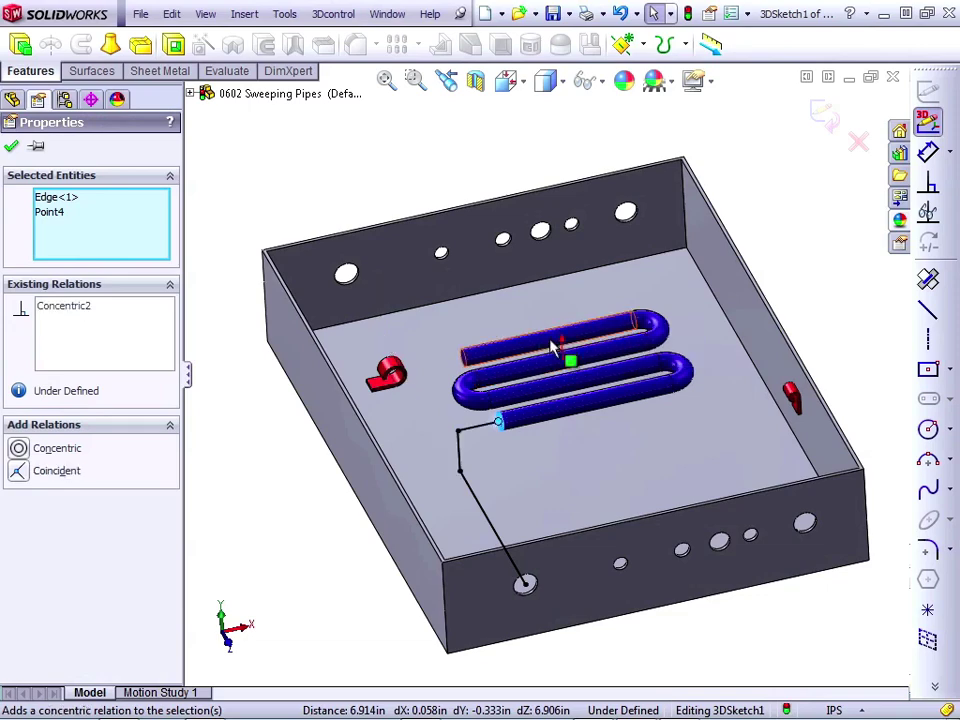
key(Escape)
Step: Constrain the upper endpoint On Plane with the pipe's end face, fully defining 3DSketch1
scroll(577, 367, down, 5)
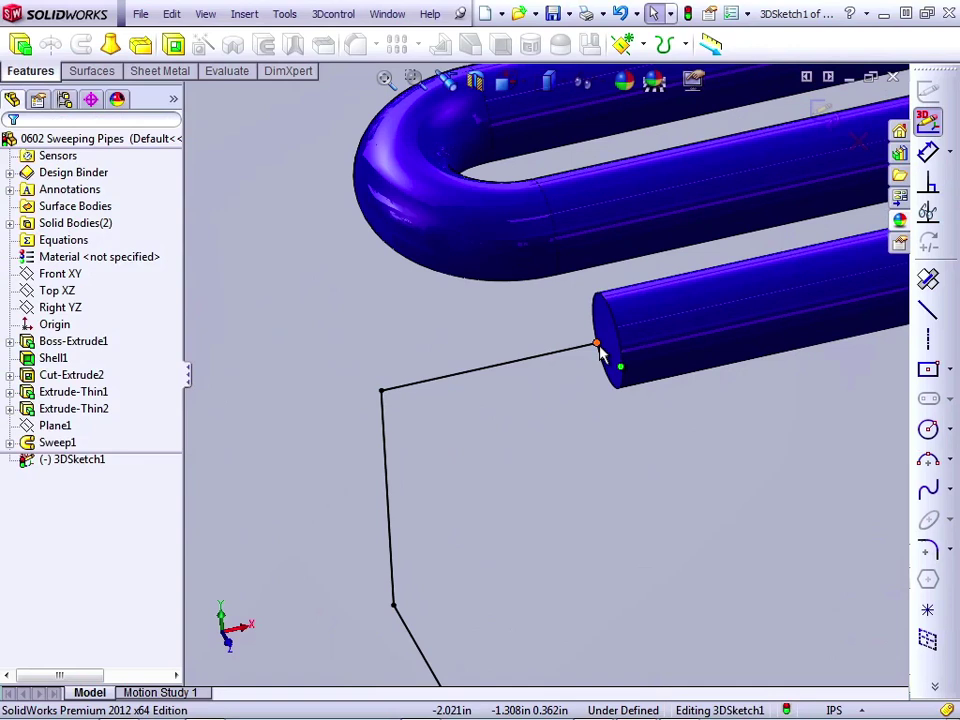
click(598, 343)
ctrl+click(612, 365)
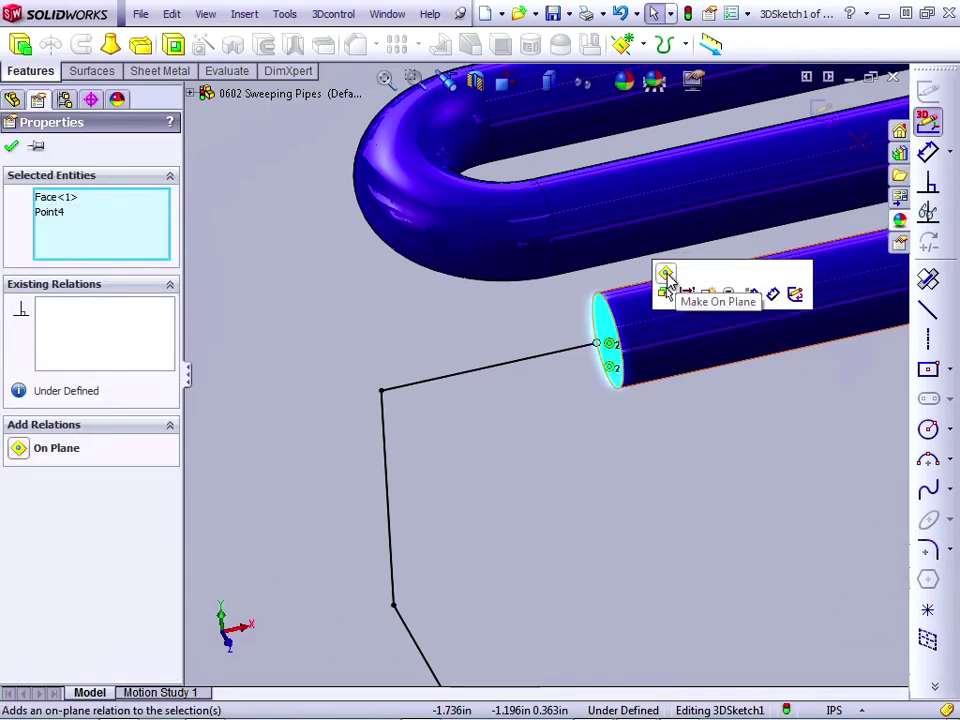
click(666, 276)
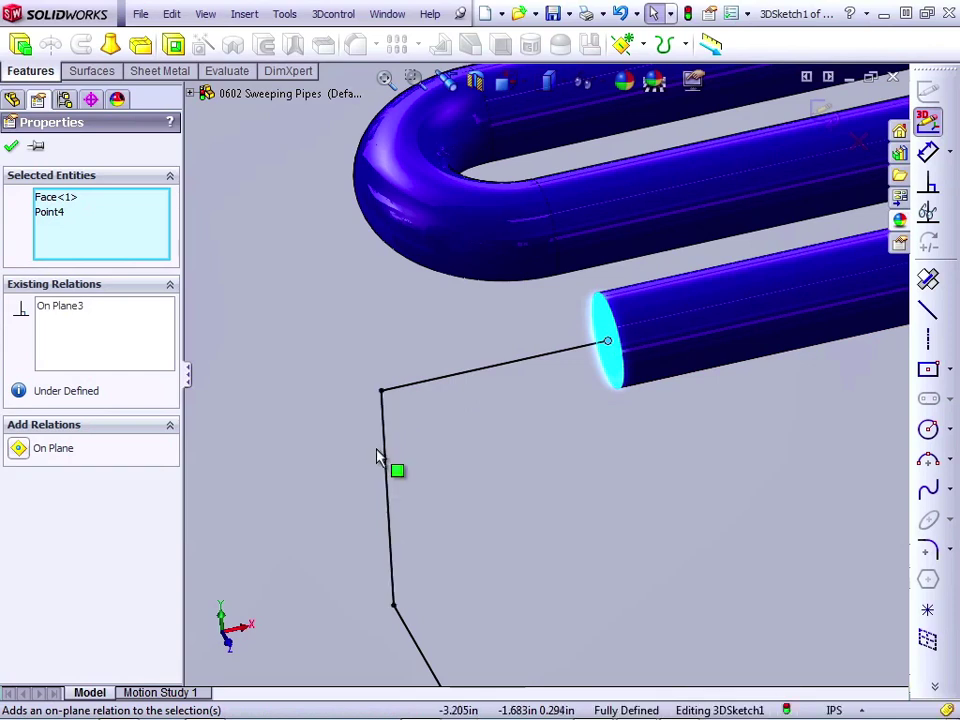
Step: Round the path's lower and top corners with 0.500 in sketch fillets
click(928, 549)
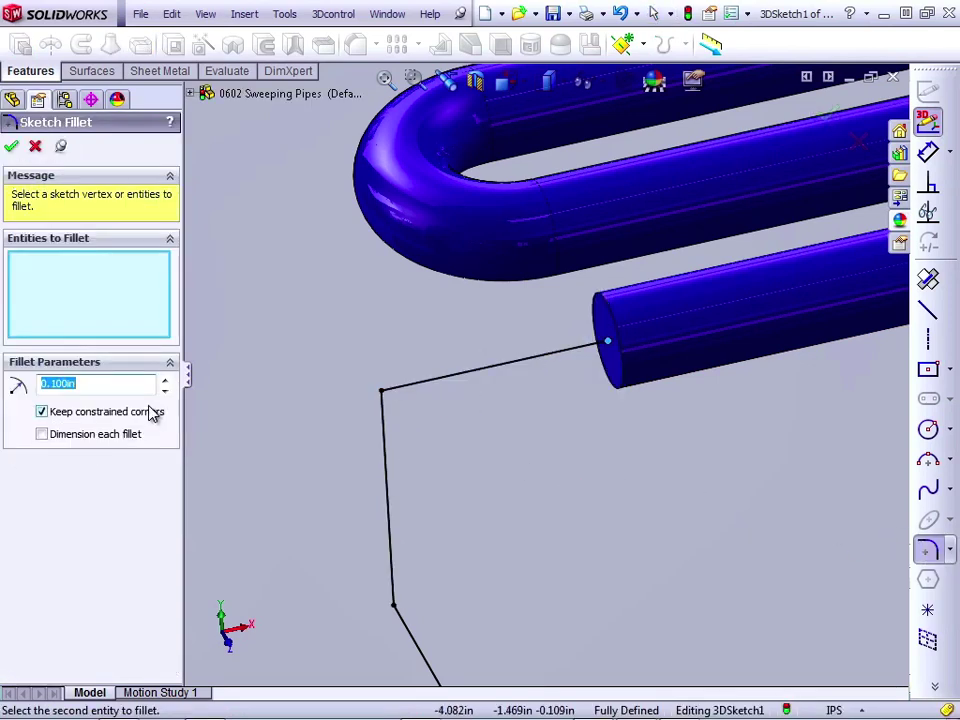
text(1.)
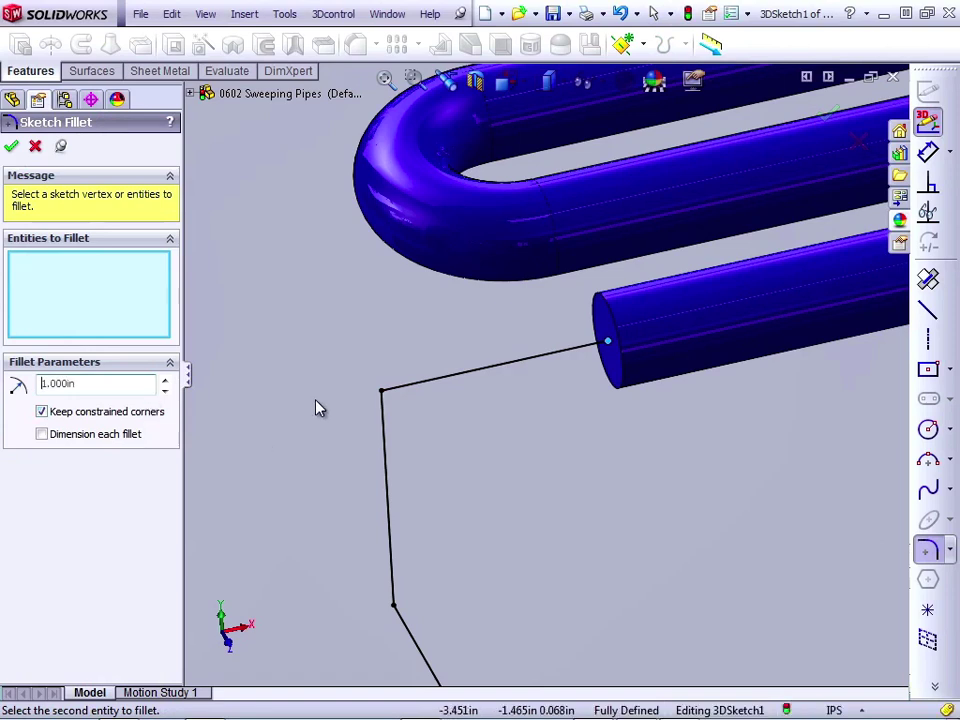
click(379, 393)
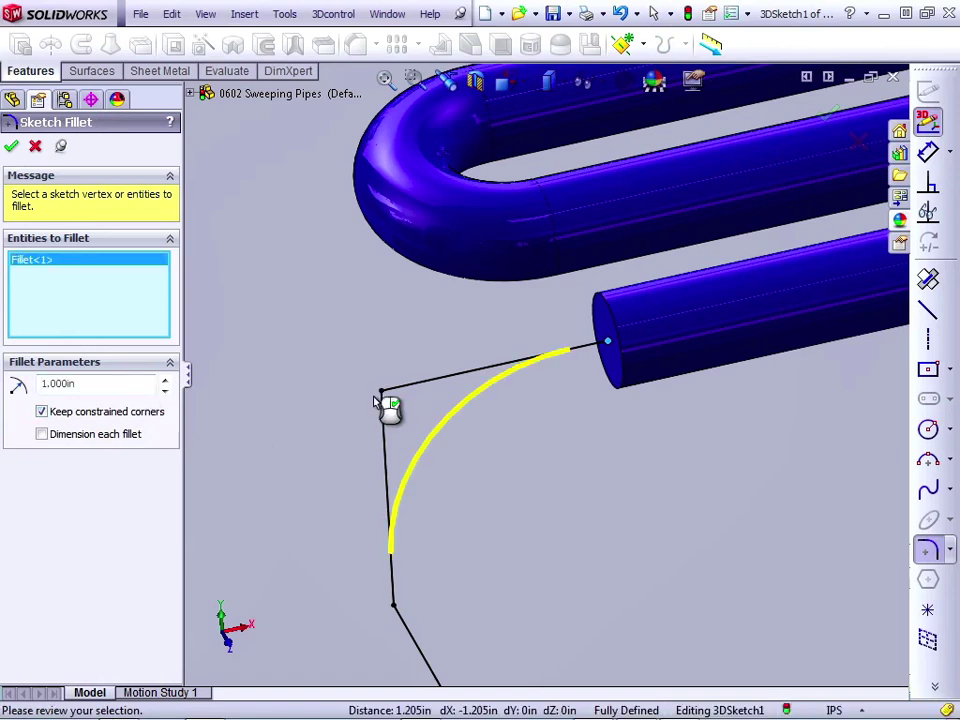
double_click(58, 383)
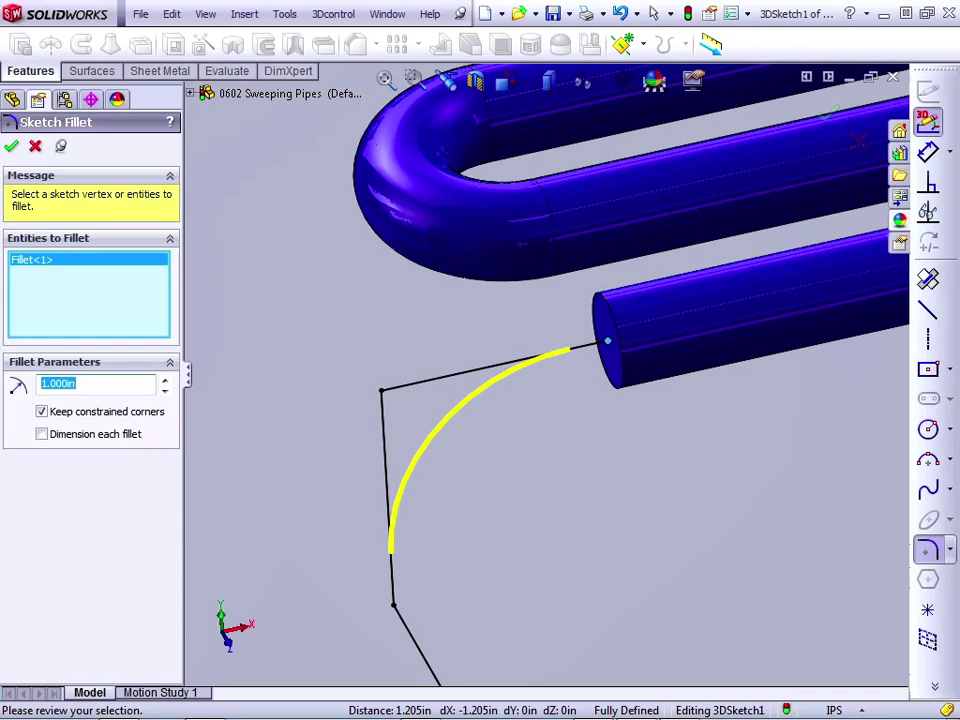
text(.5)
key(Return)
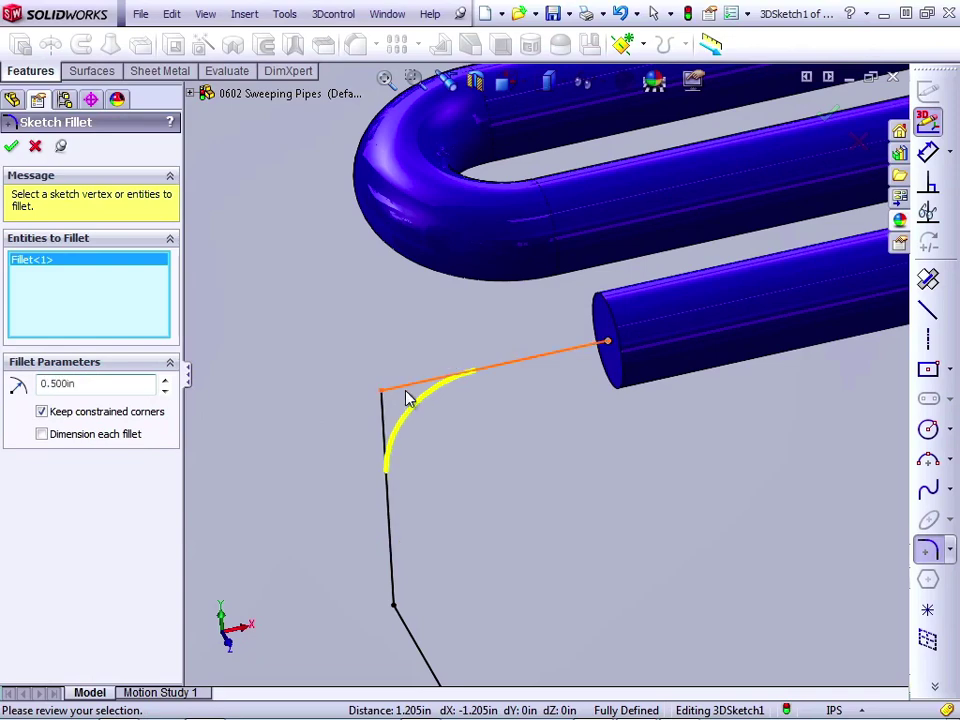
click(396, 610)
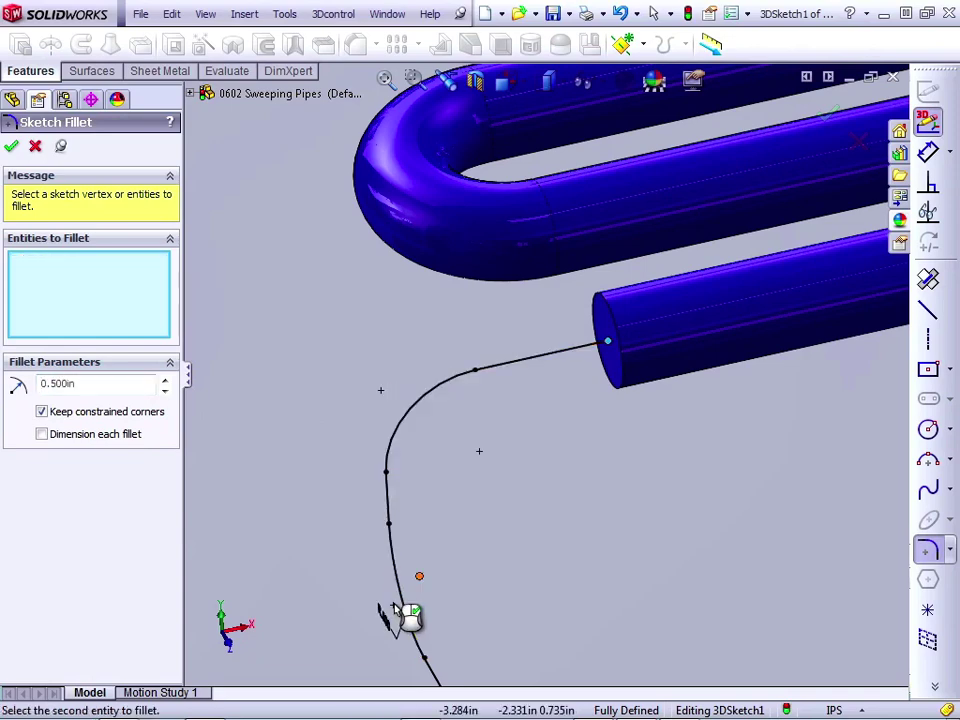
Step: Rotate the model around the box to inspect the filleted path
scroll(498, 568, up, 6)
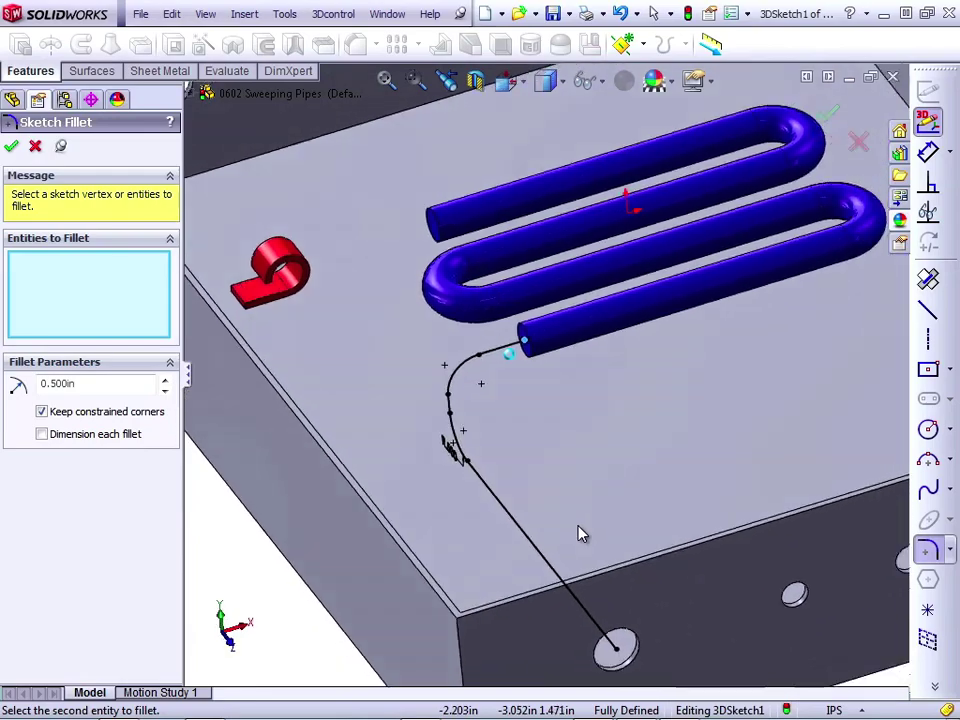
key(Left)
key(Left)
key(Left)
key(Left)
key(Left)
key(Left)
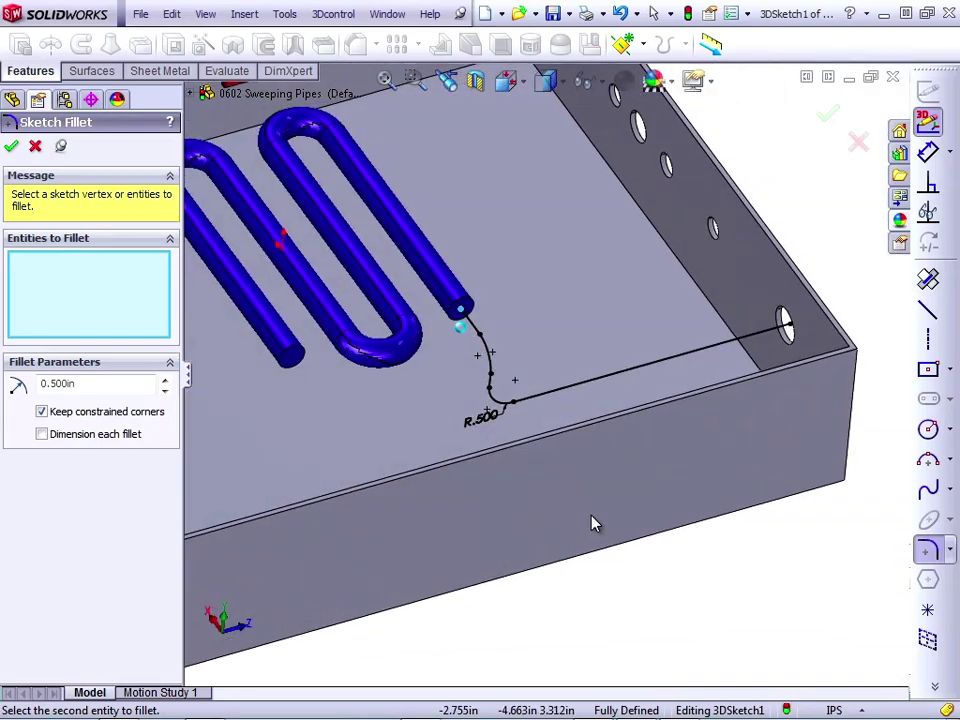
scroll(594, 523, down, 2)
key(Left)
key(Left)
key(Left)
key(Left)
key(Left)
key(Left)
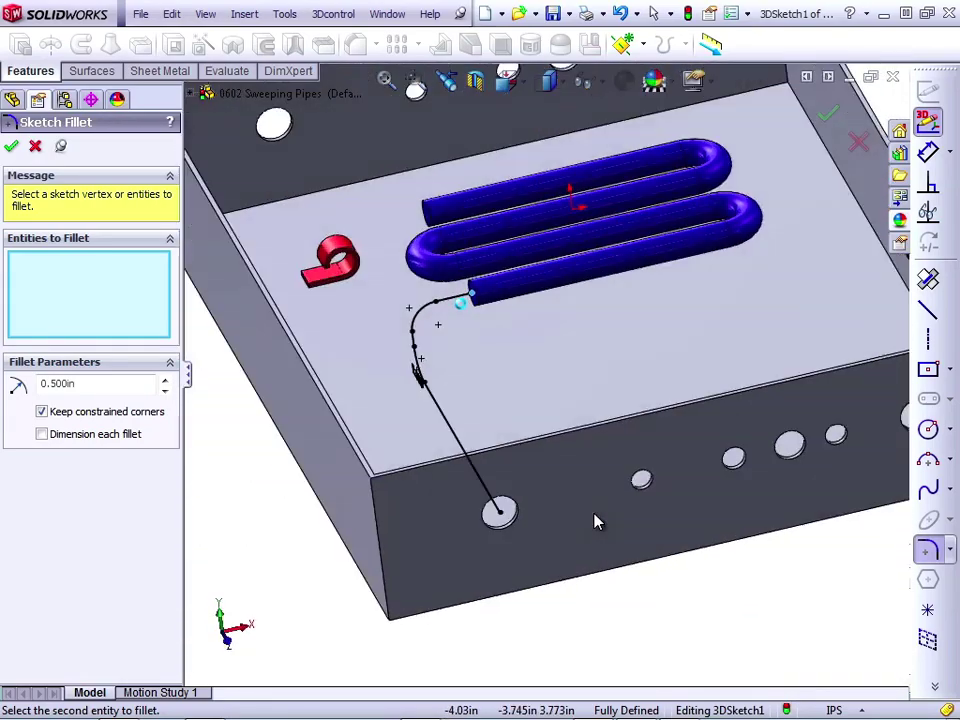
key(Left)
key(Left)
key(Left)
key(Left)
key(Left)
key(Left)
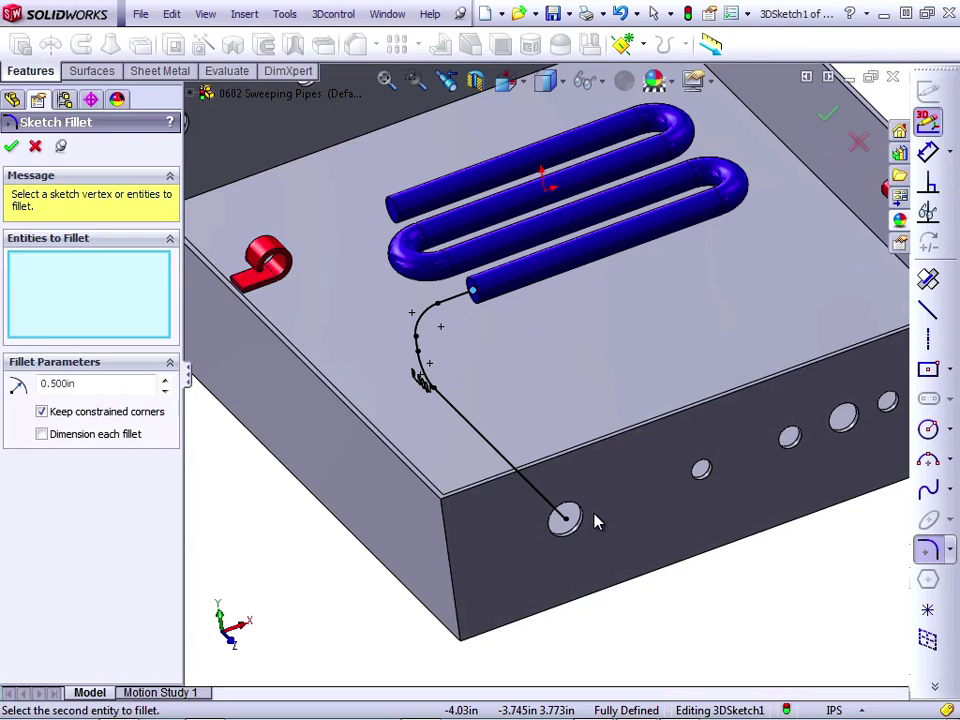
Step: Close 3DSketch1 and start a new sketch on the serpentine pipe's open end face
click(928, 121)
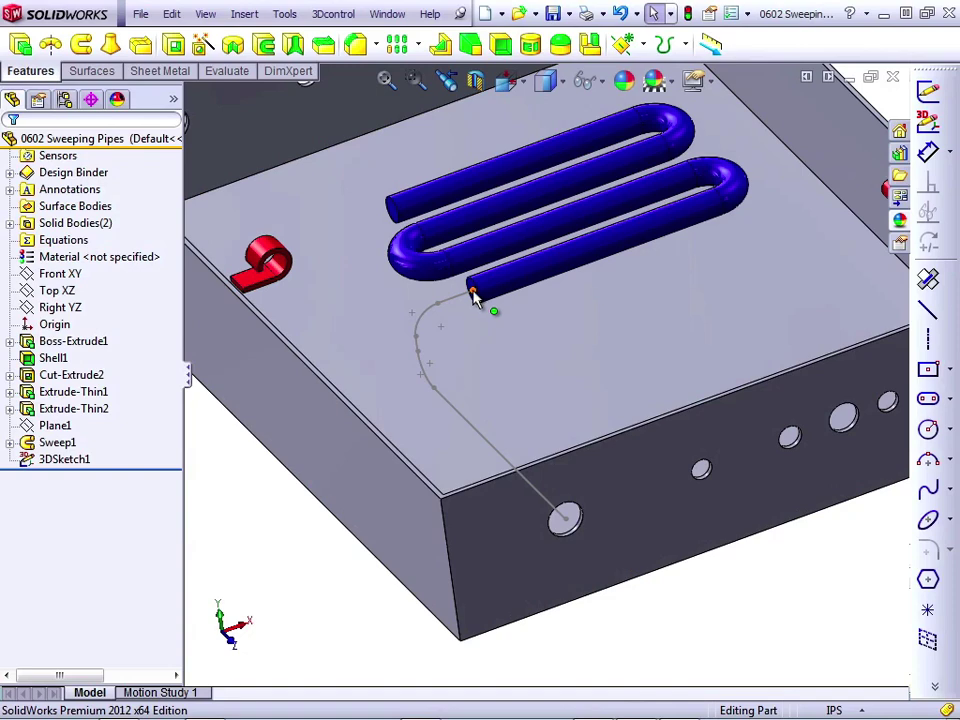
scroll(474, 297, down, 5)
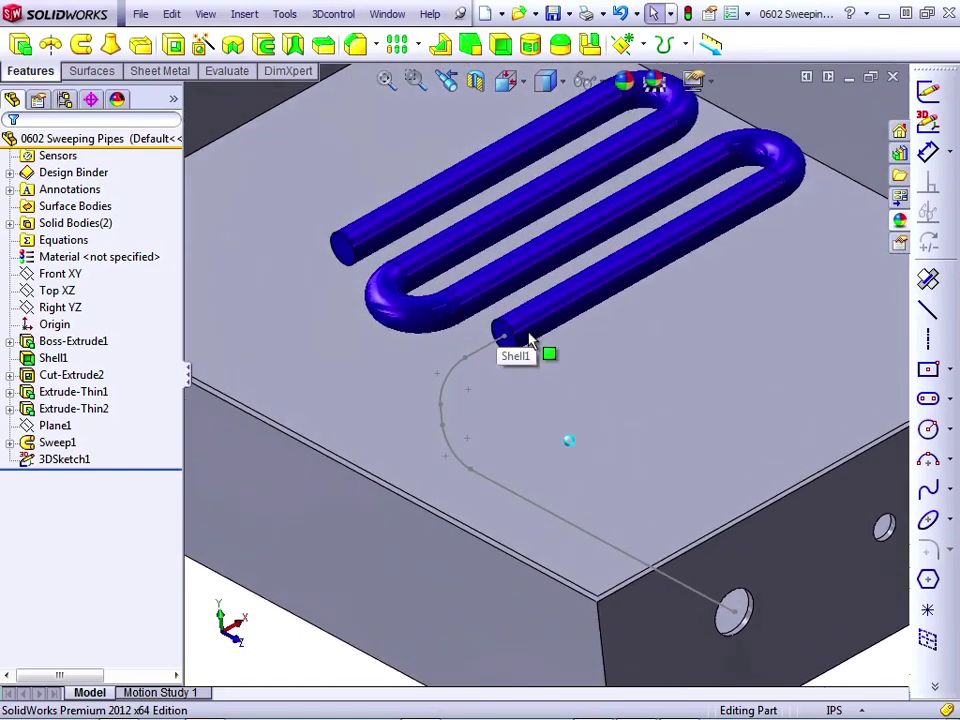
scroll(598, 395, down, 4)
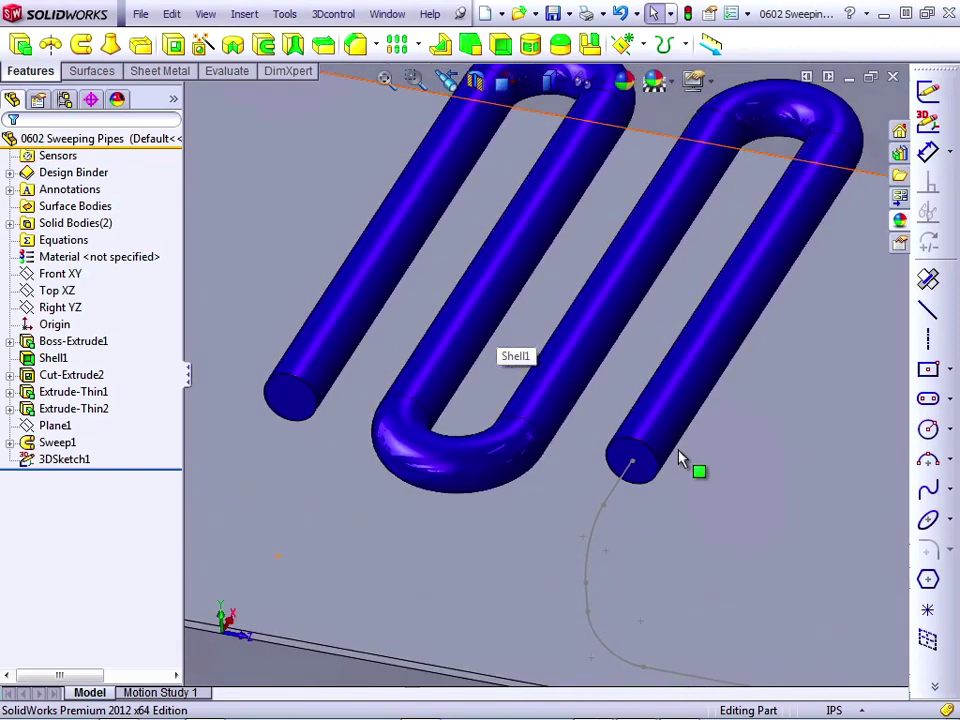
click(645, 472)
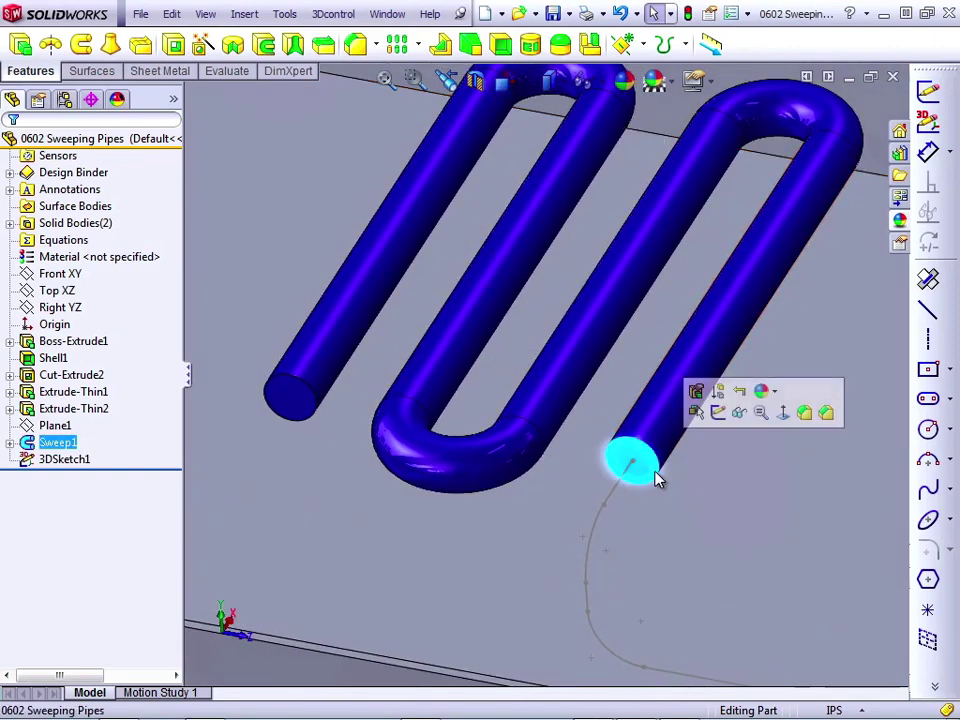
click(718, 412)
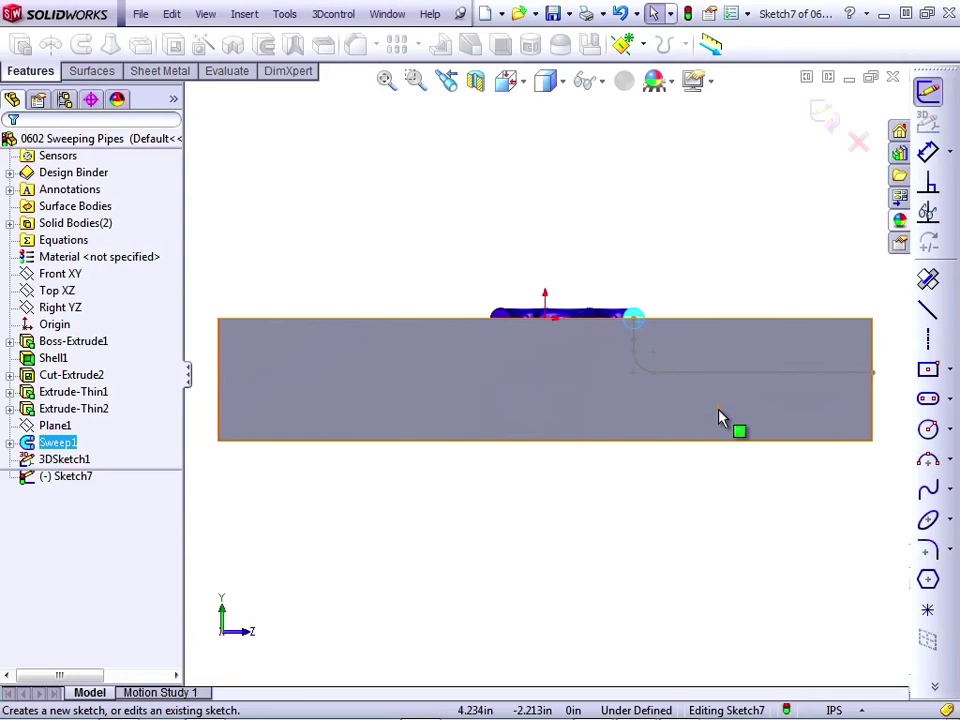
Step: Convert the pipe end's circular edge into sketch geometry with Convert Entities
key(s)
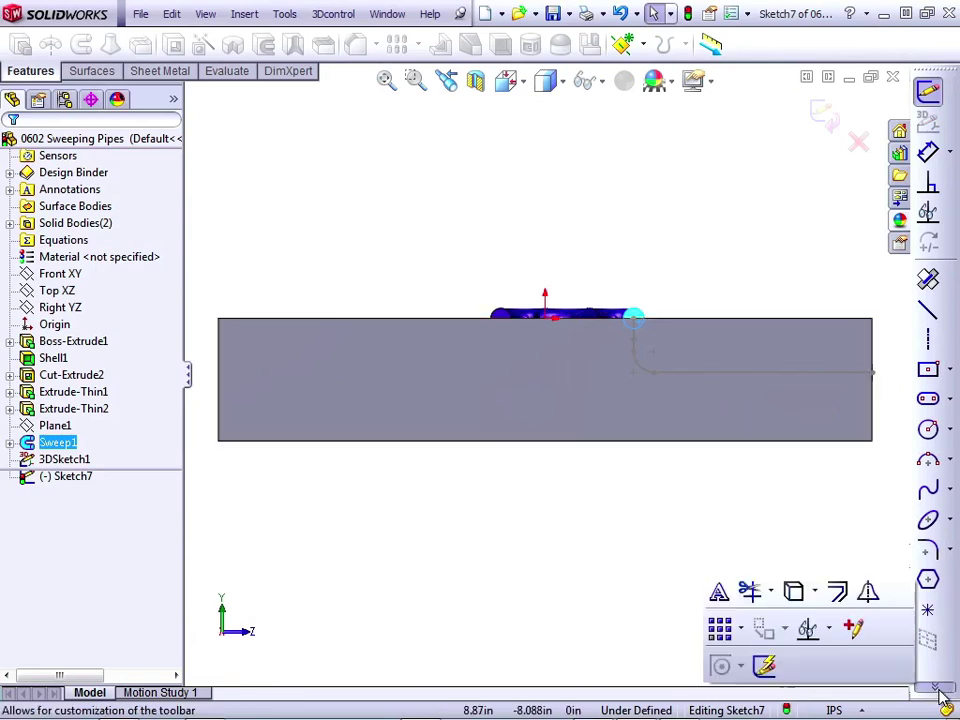
click(815, 592)
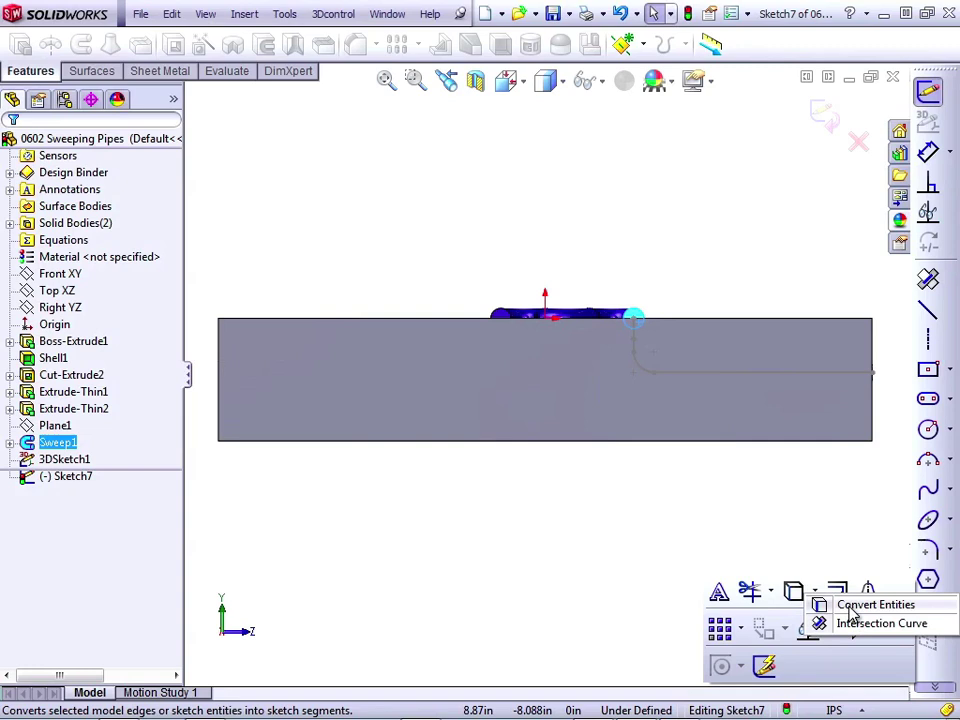
click(852, 614)
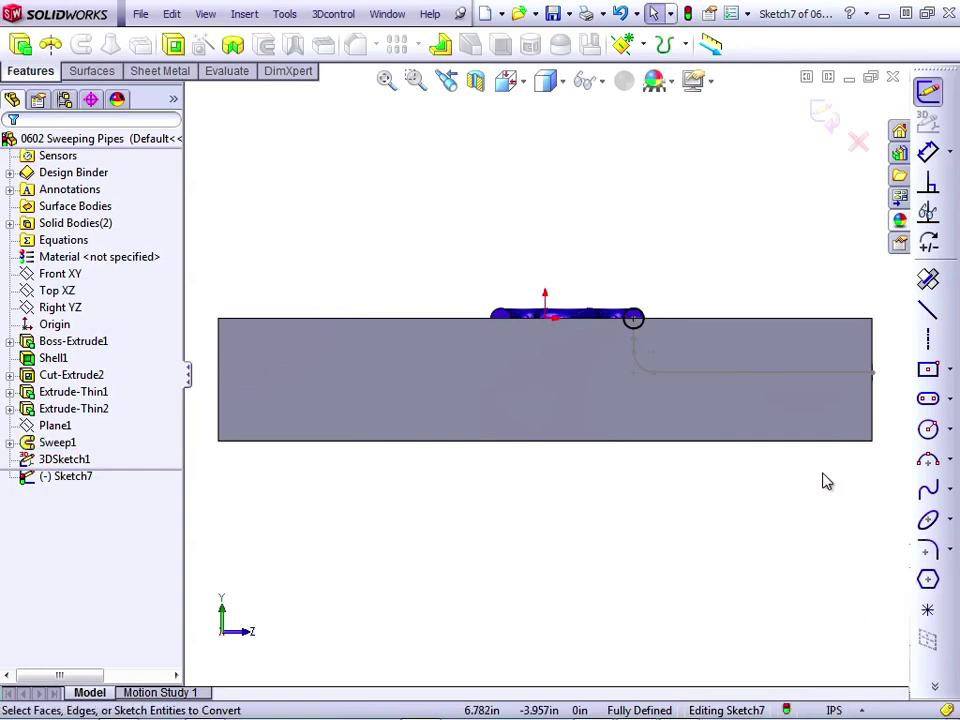
Step: Sweep the Sketch7 circle along 3DSketch1 to create the Sweep2 pipe
click(824, 115)
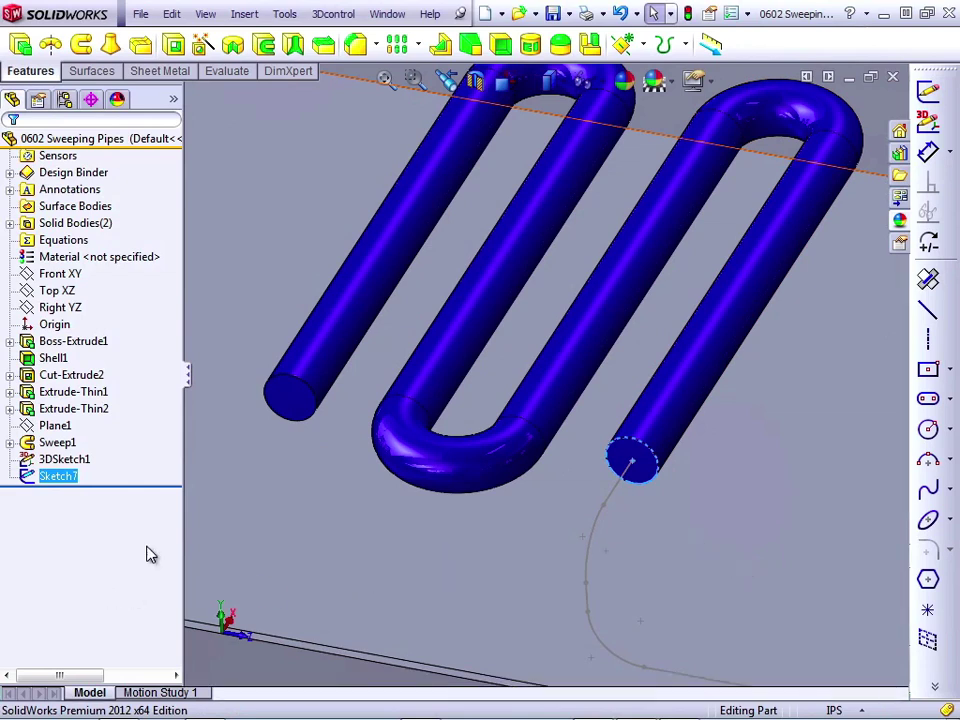
click(82, 45)
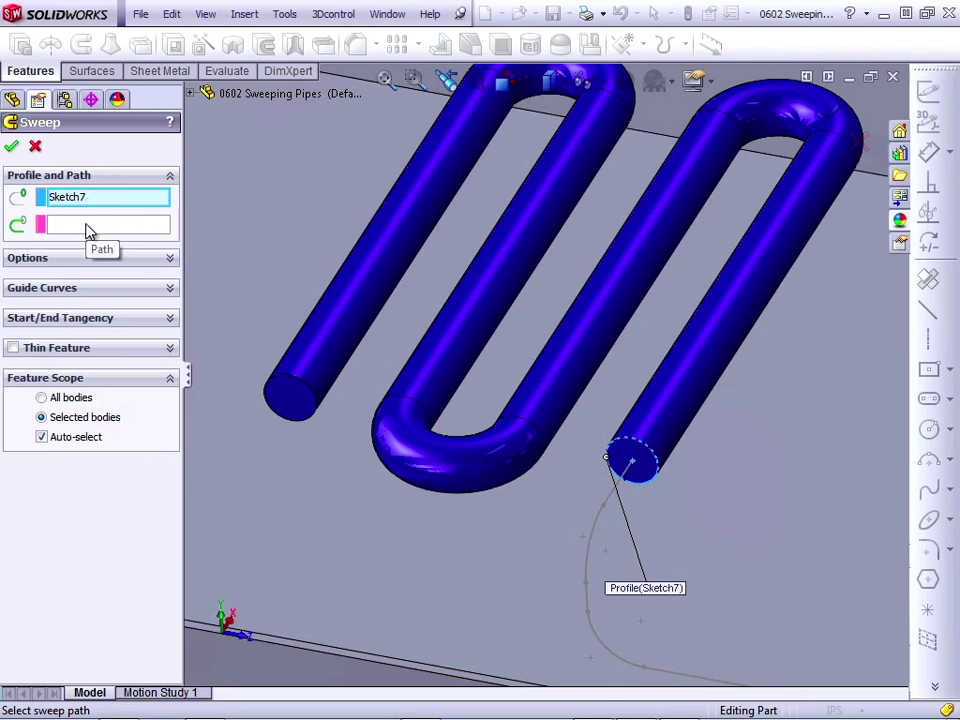
click(87, 230)
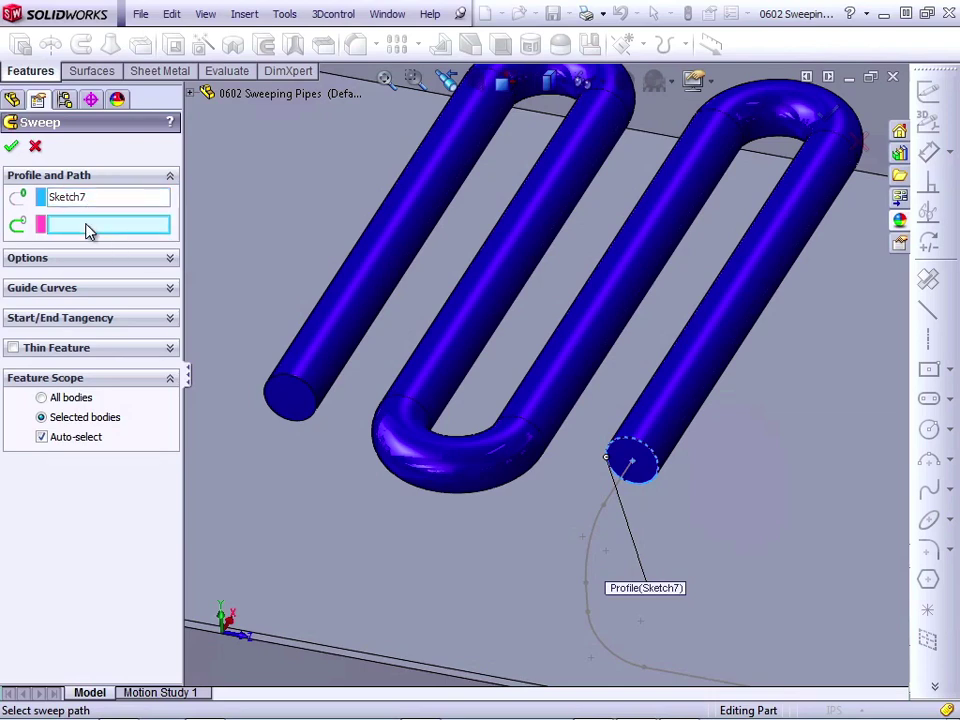
click(612, 500)
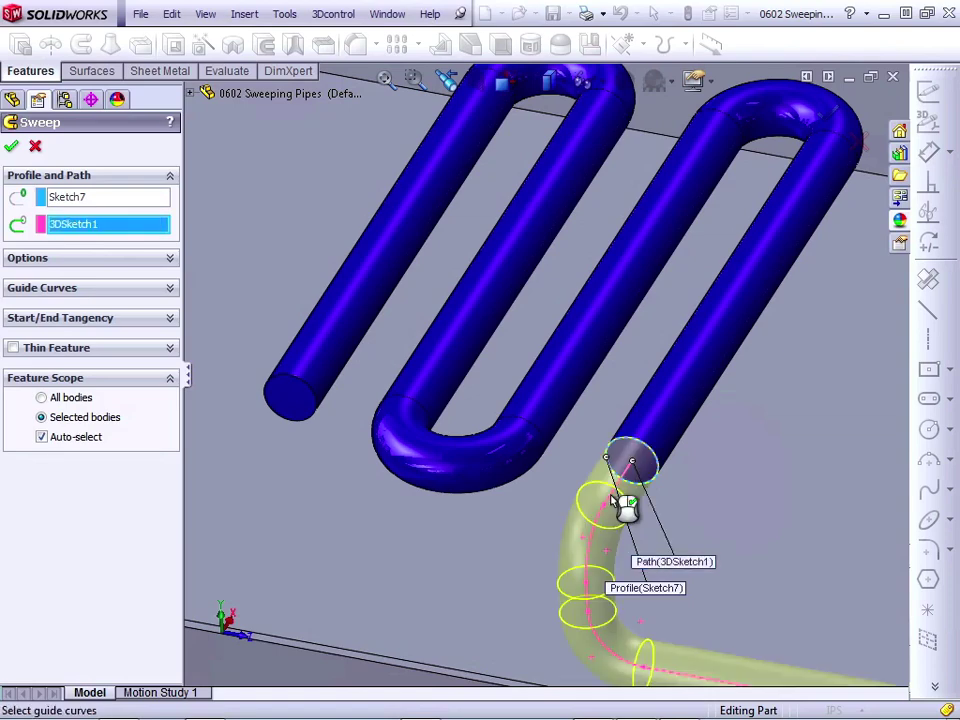
right_click(612, 500)
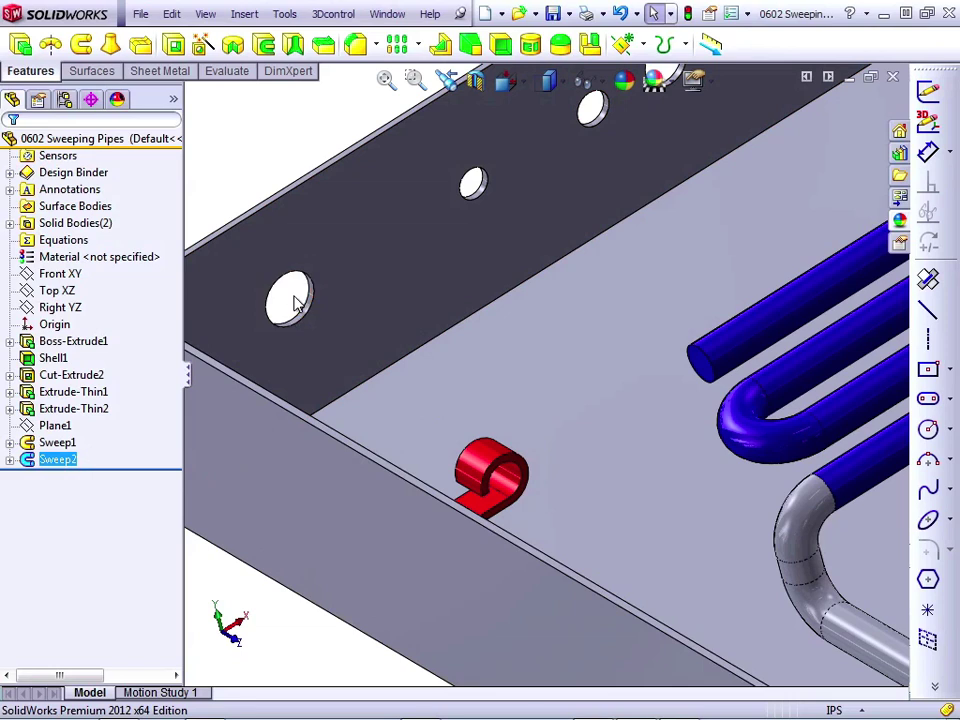
Step: In a new 3D sketch, draw a line chain from the other pipe end through the red connector toward the wall
click(928, 121)
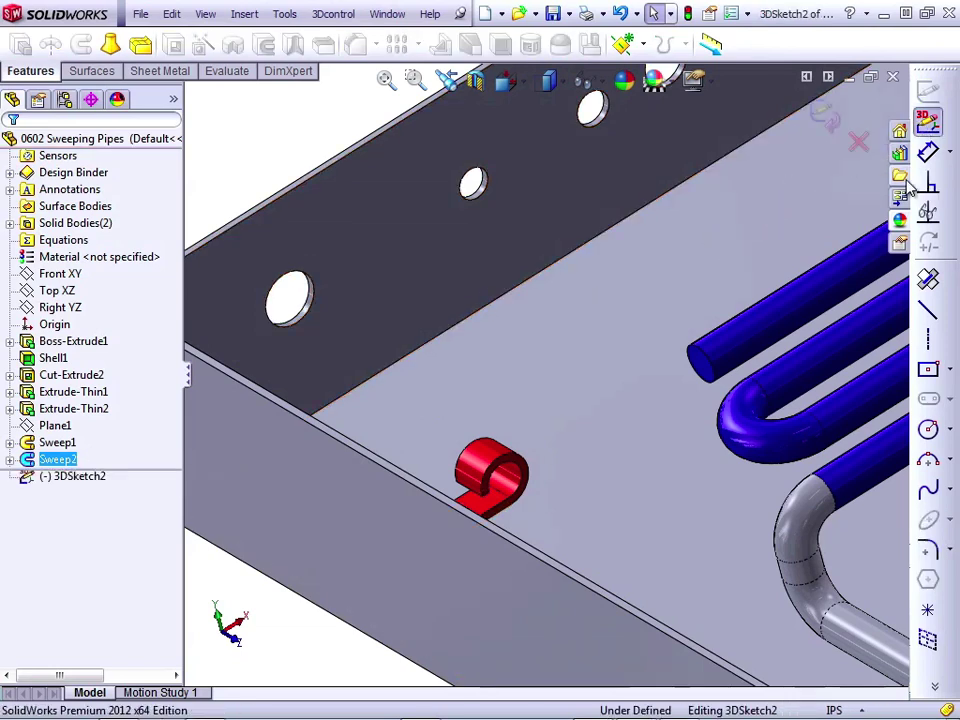
click(928, 311)
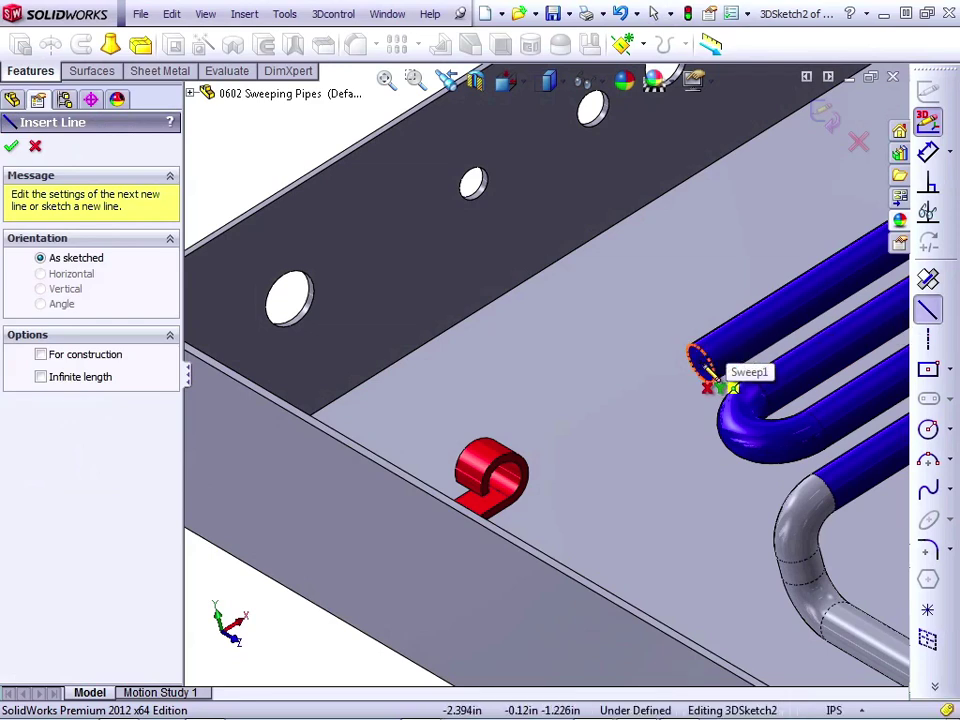
click(706, 380)
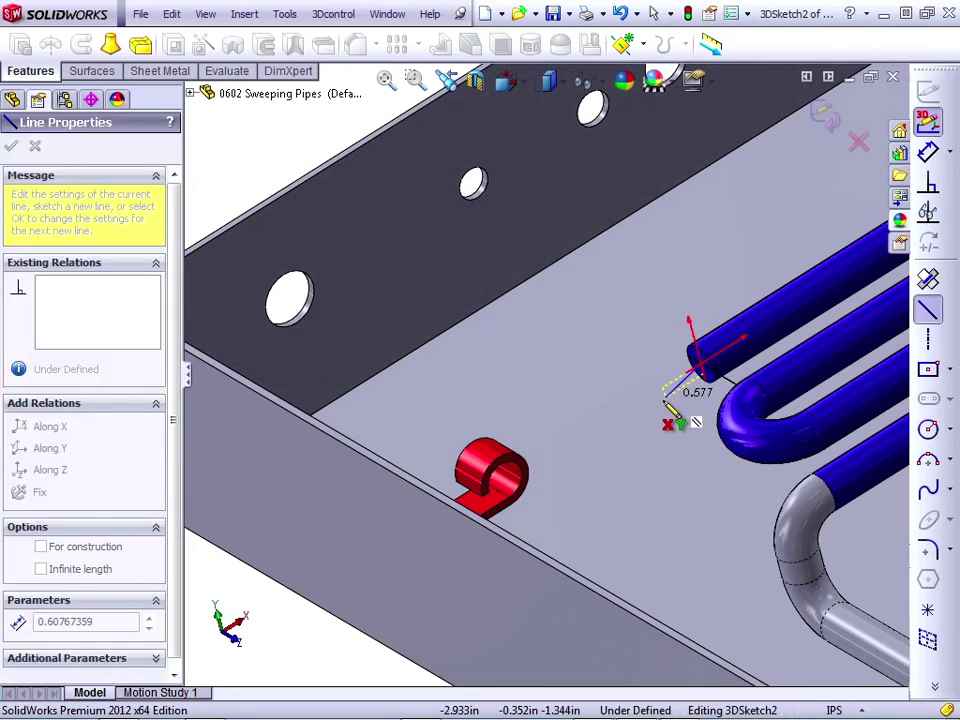
click(593, 431)
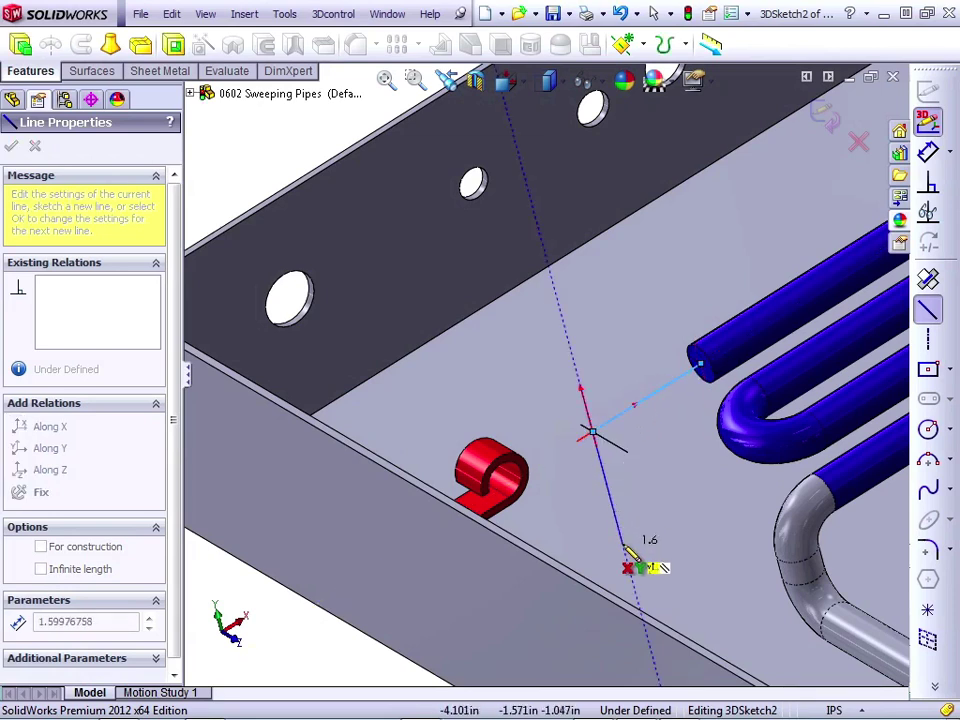
click(622, 545)
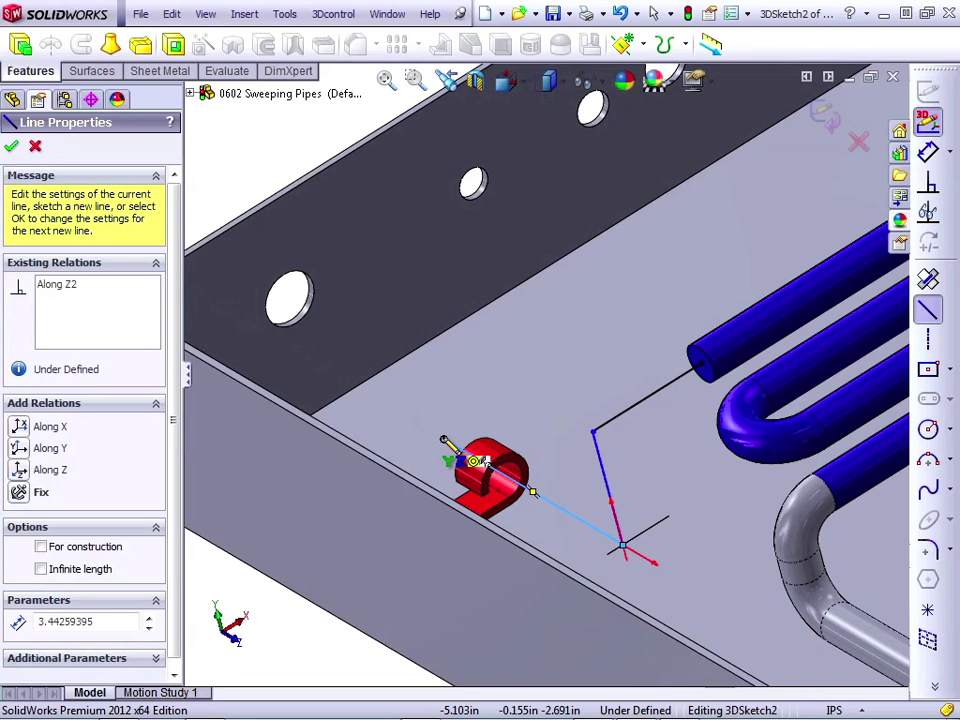
click(443, 439)
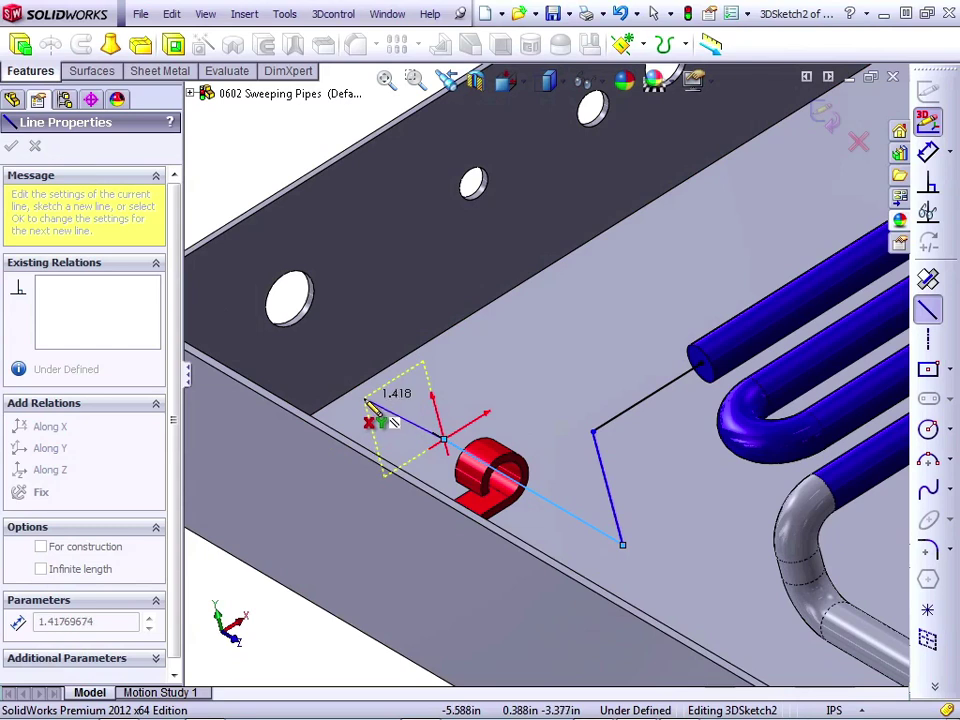
click(368, 400)
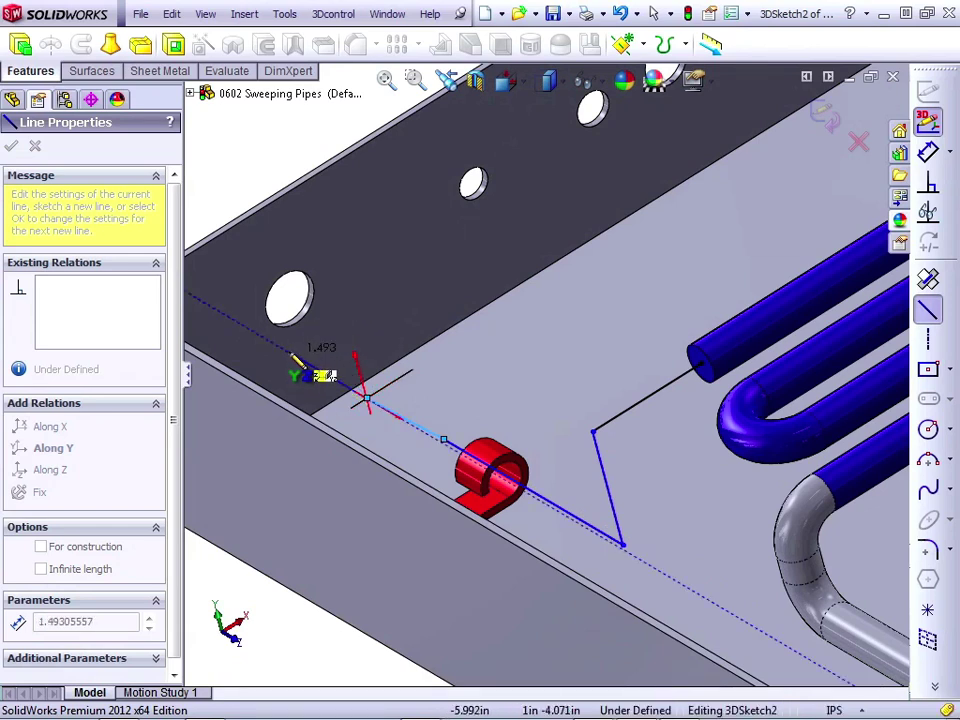
click(289, 354)
Step: End the line tool and rotate the view to show the sketch's open end and the side-wall hole
key(Escape)
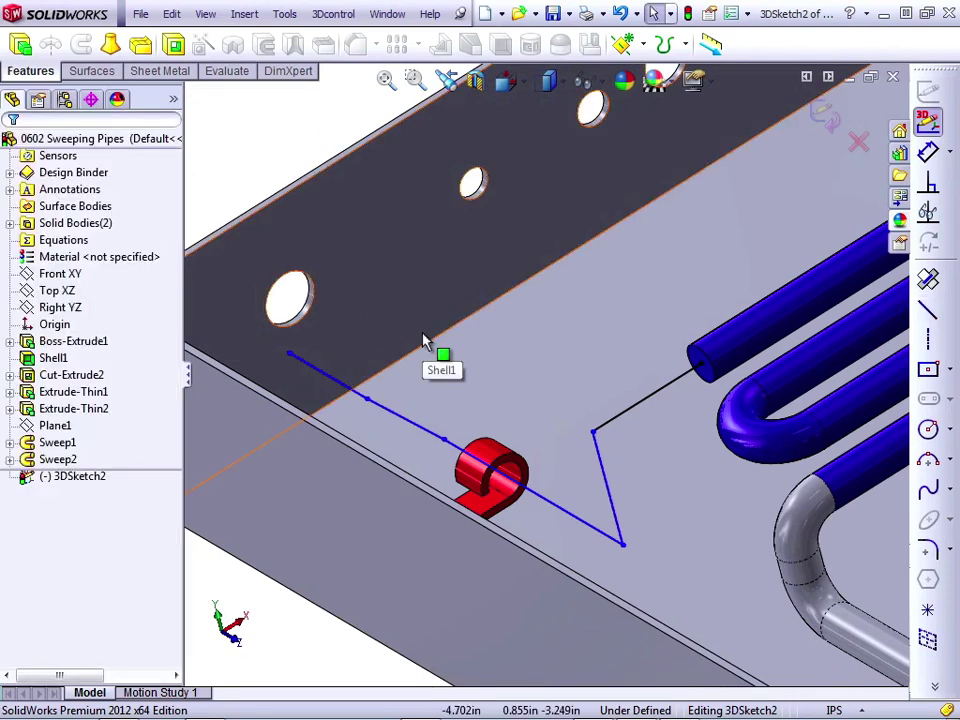
key(Left)
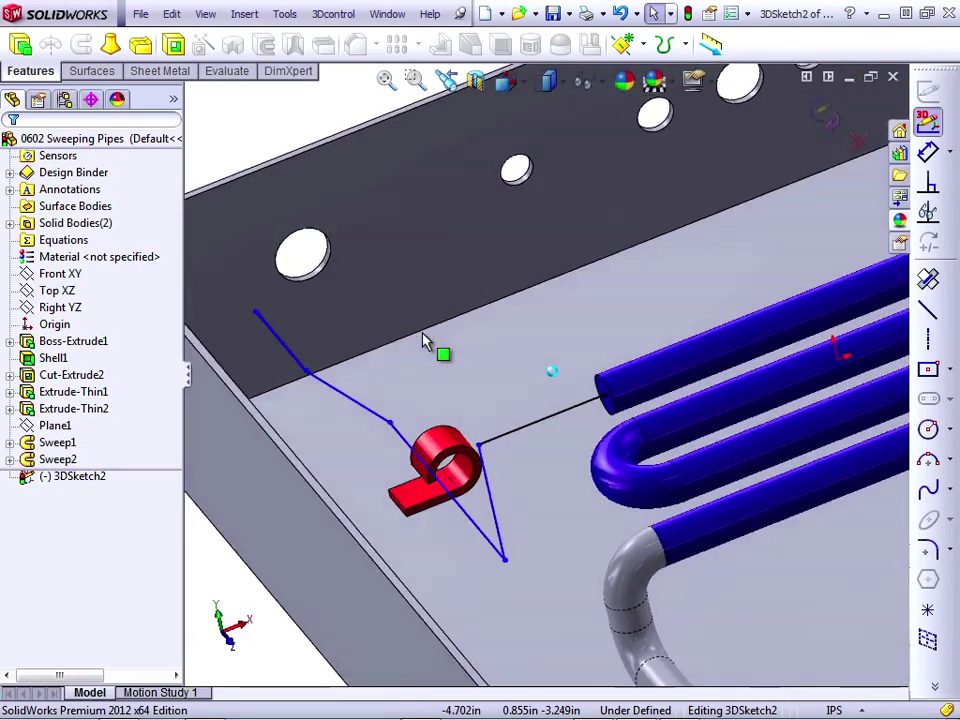
key(Left)
key(Left)
key(Left)
key(Left)
key(Left)
key(Left)
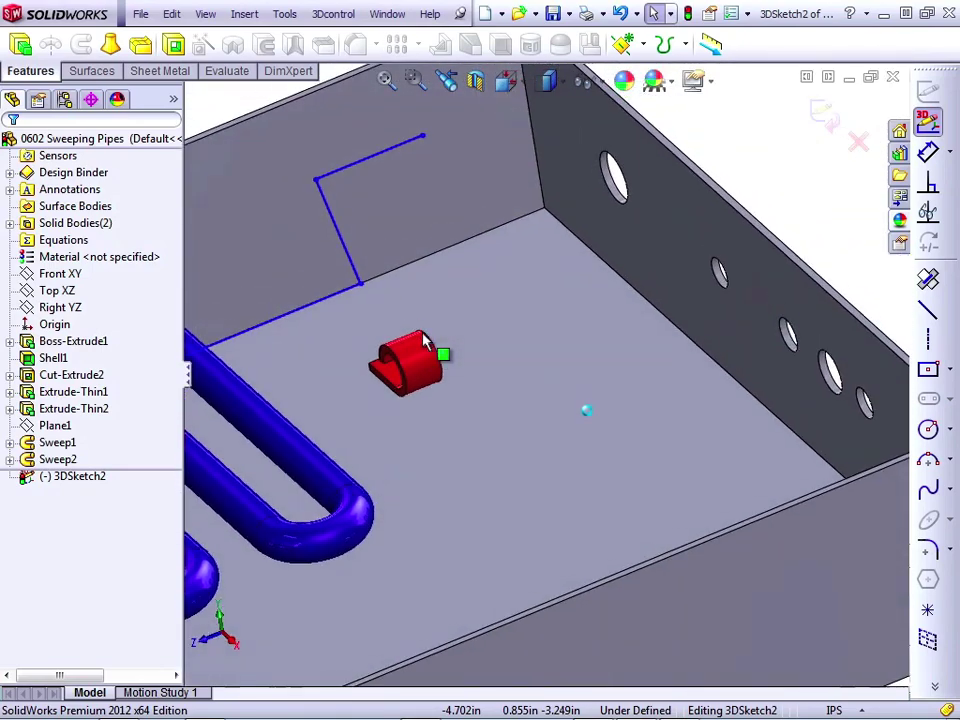
key(Left)
key(Left)
key(Left)
key(Left)
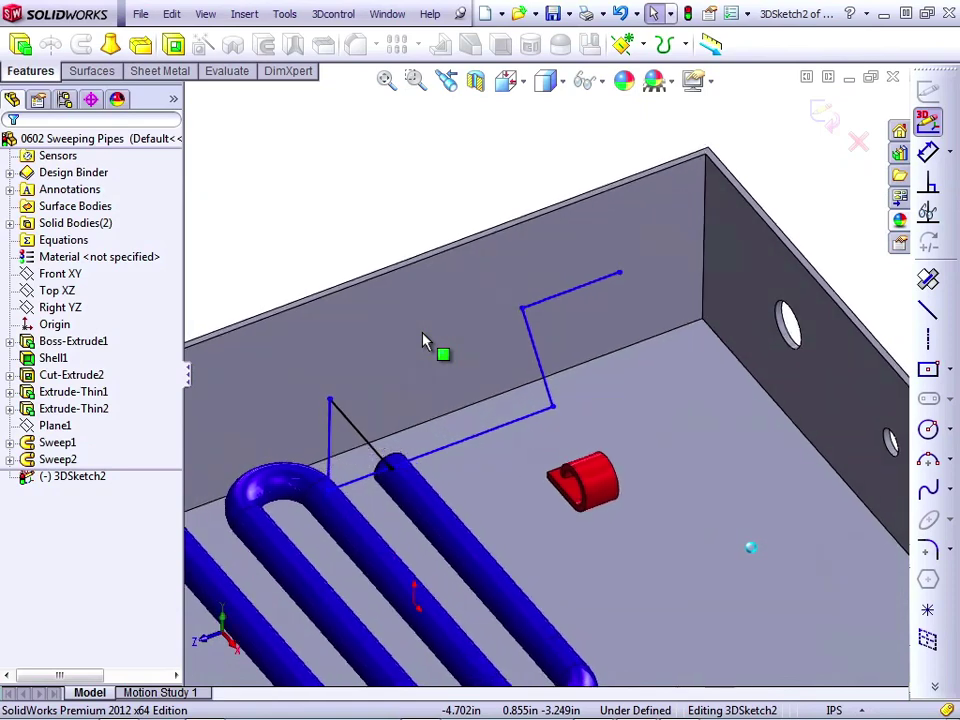
key(Left)
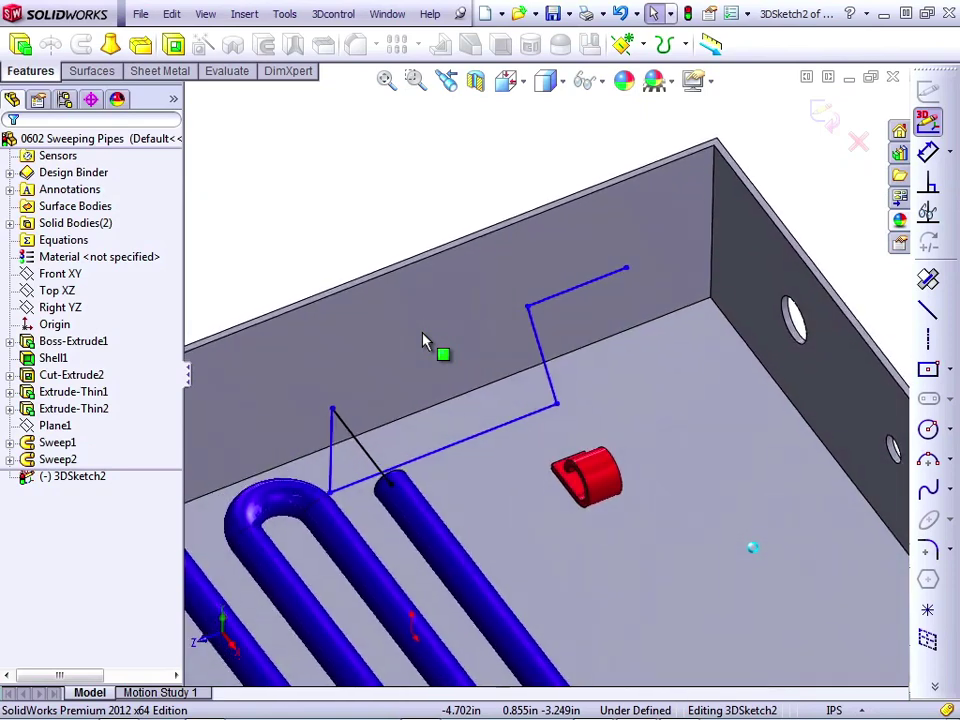
Step: Make 3DSketch2's open endpoint concentric with the side-wall hole
click(626, 270)
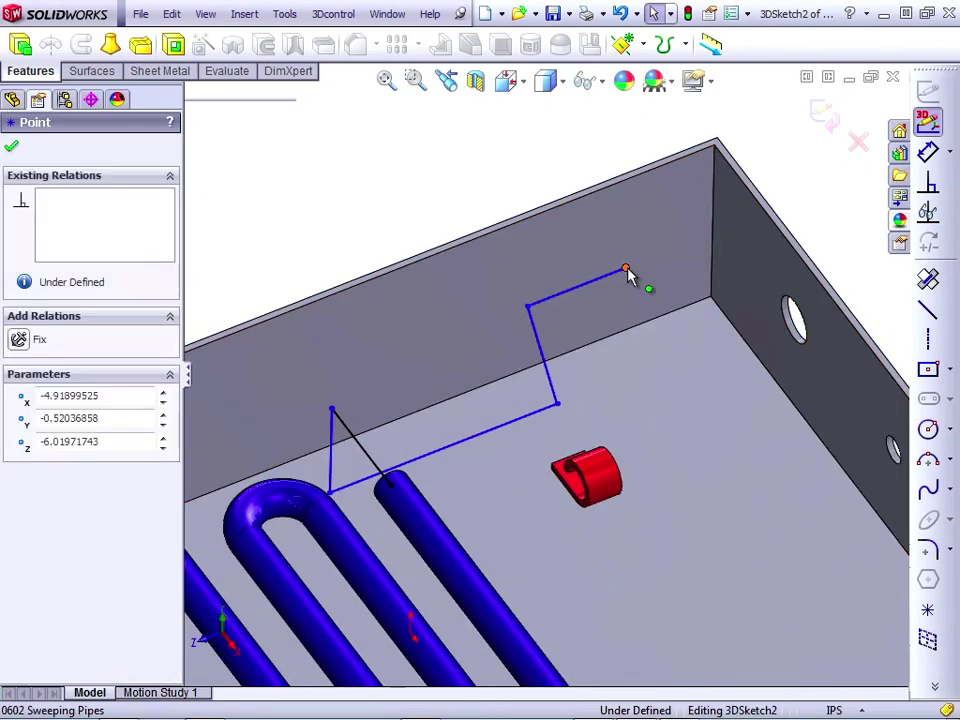
ctrl+click(792, 333)
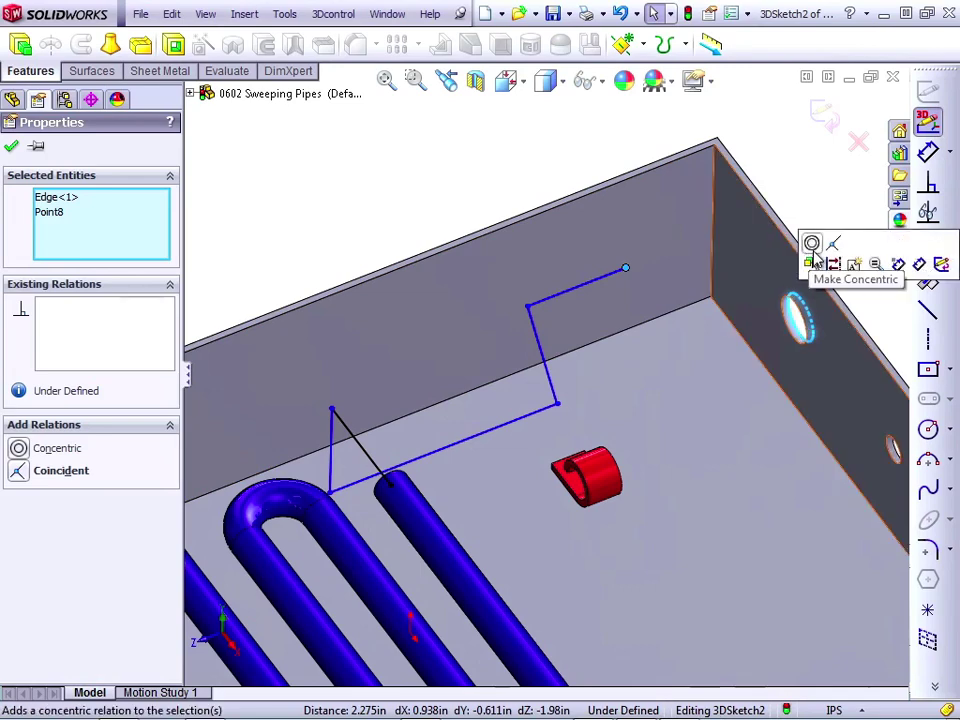
click(812, 244)
click(784, 199)
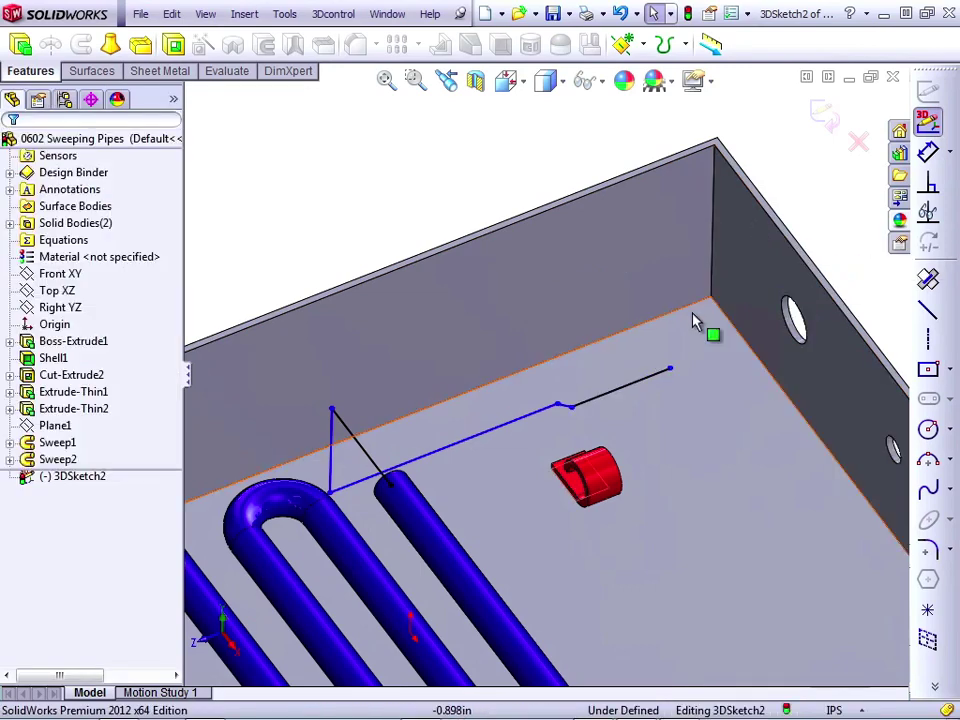
Step: Constrain that endpoint On Plane with the side wall's outer face
click(671, 370)
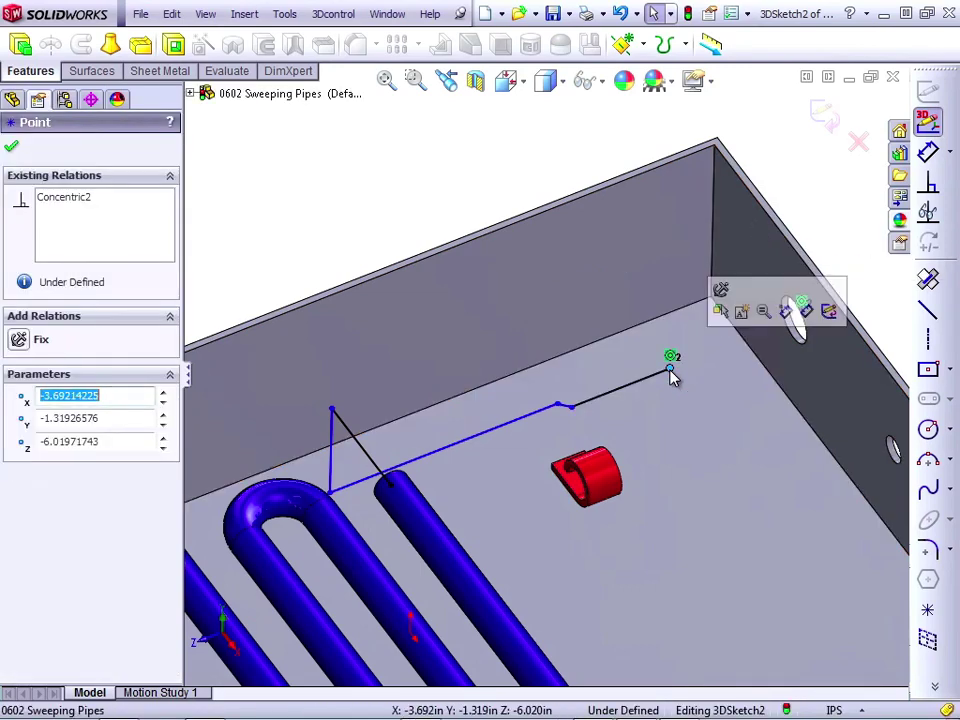
key(Left)
ctrl+click(697, 383)
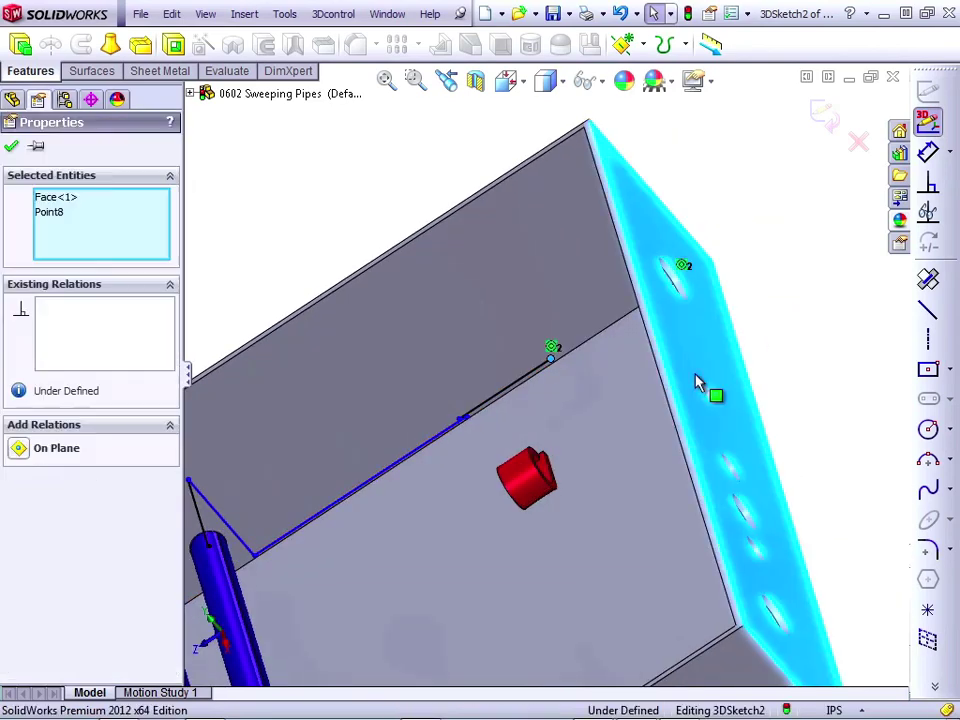
click(746, 293)
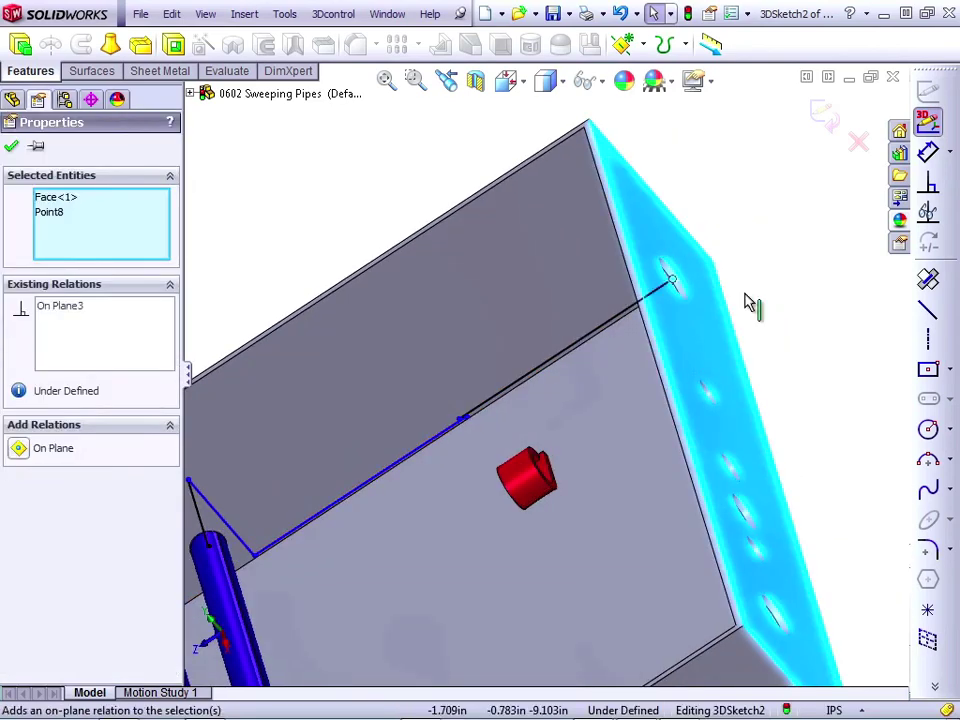
key(Right)
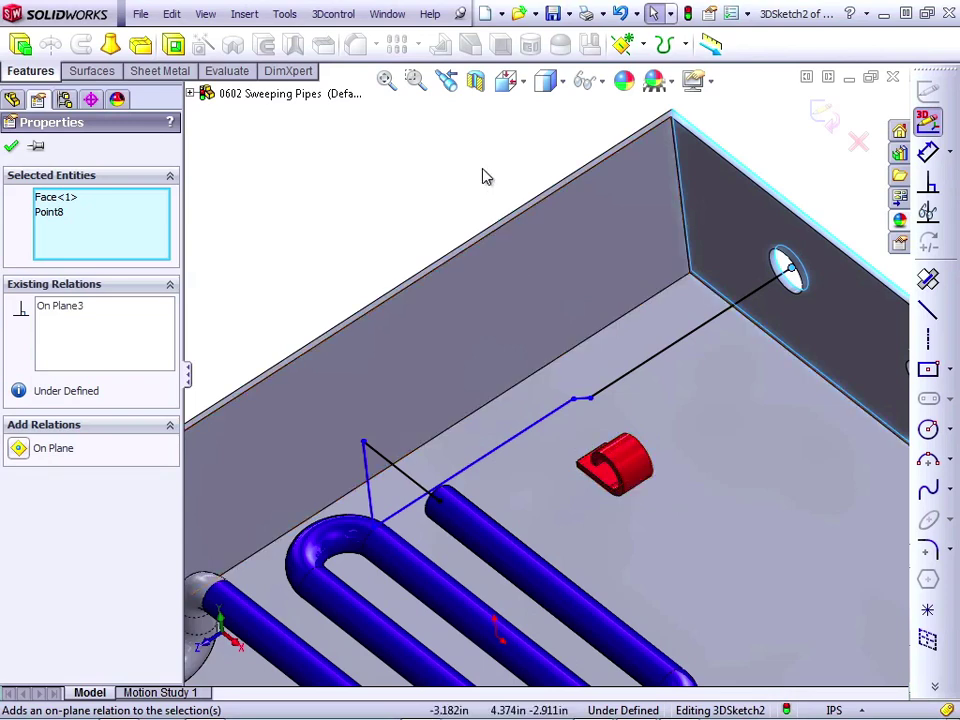
key(Escape)
Step: Show temporary axes, make the sketch line collinear with the red connector's axis, and stretch it toward the wall hole
click(603, 82)
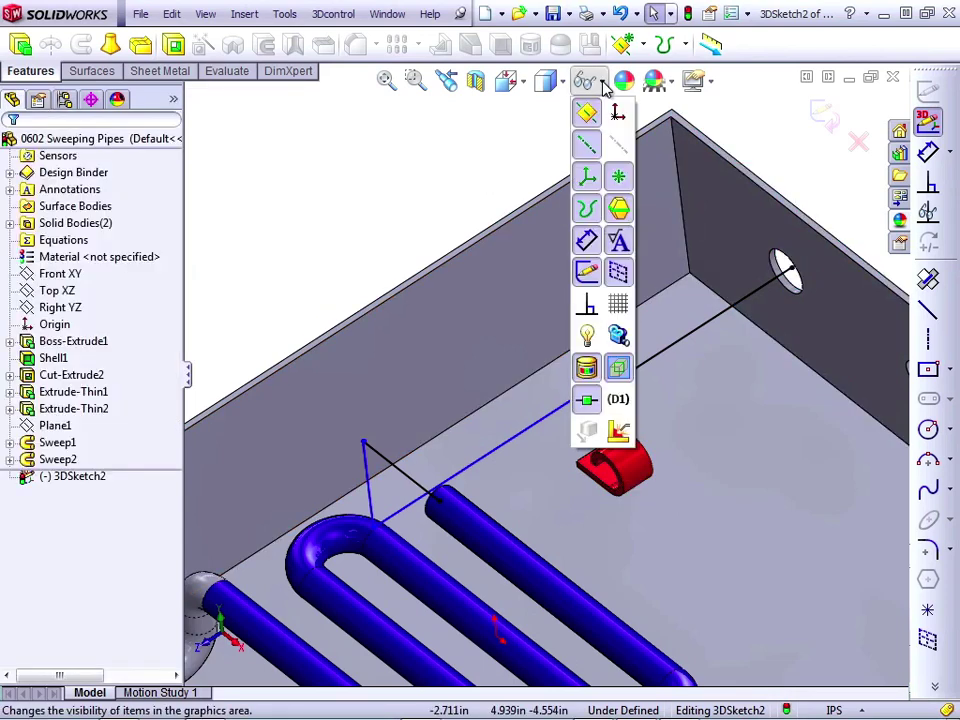
click(620, 147)
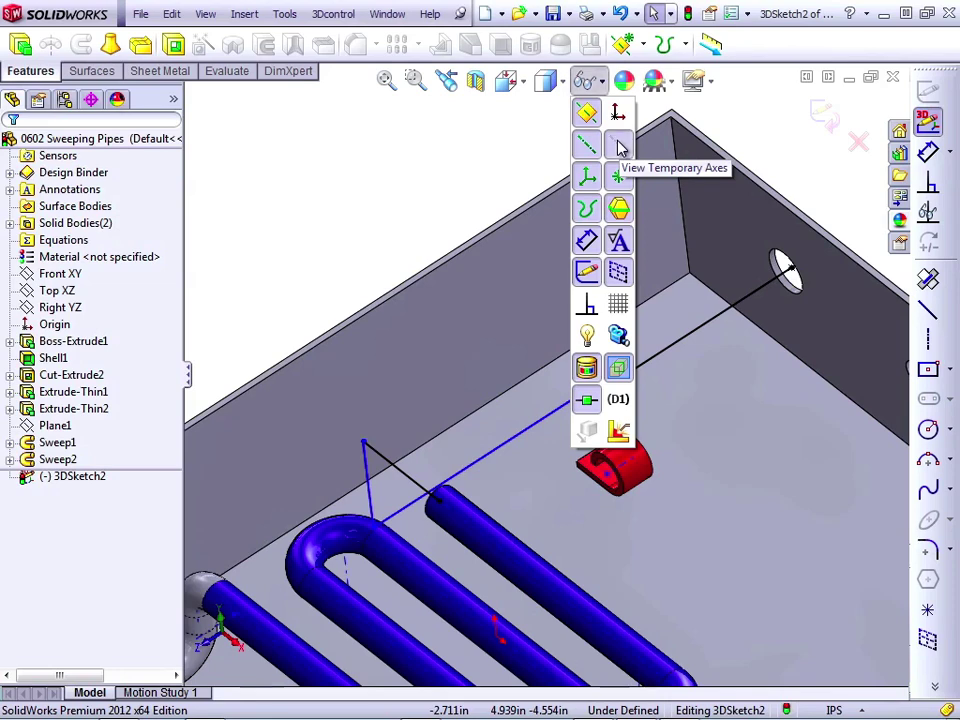
click(518, 431)
ctrl+click(627, 474)
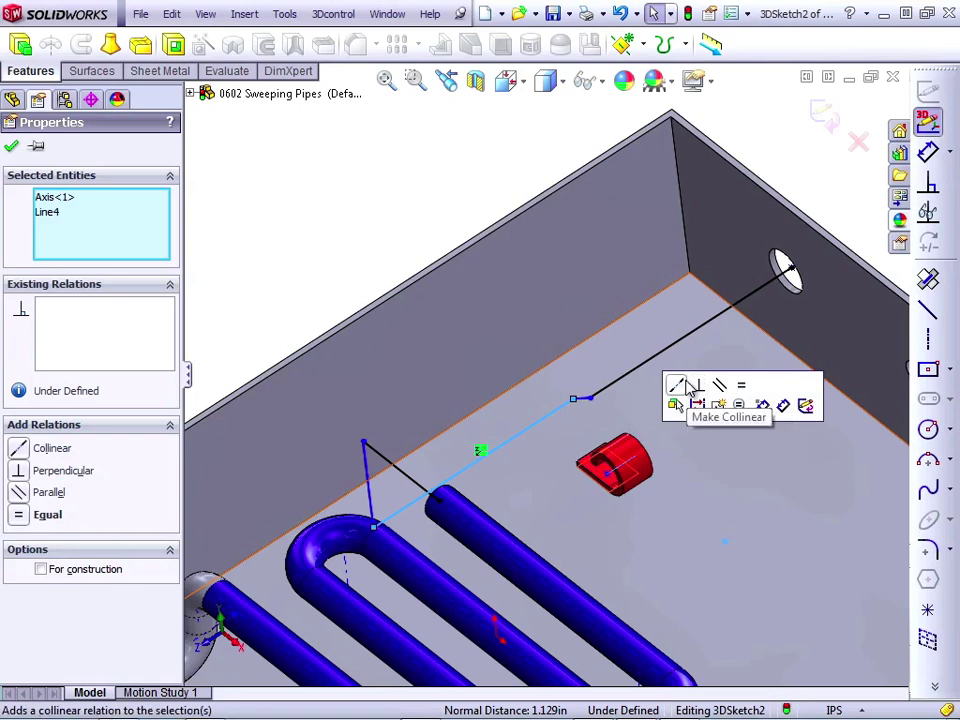
click(678, 388)
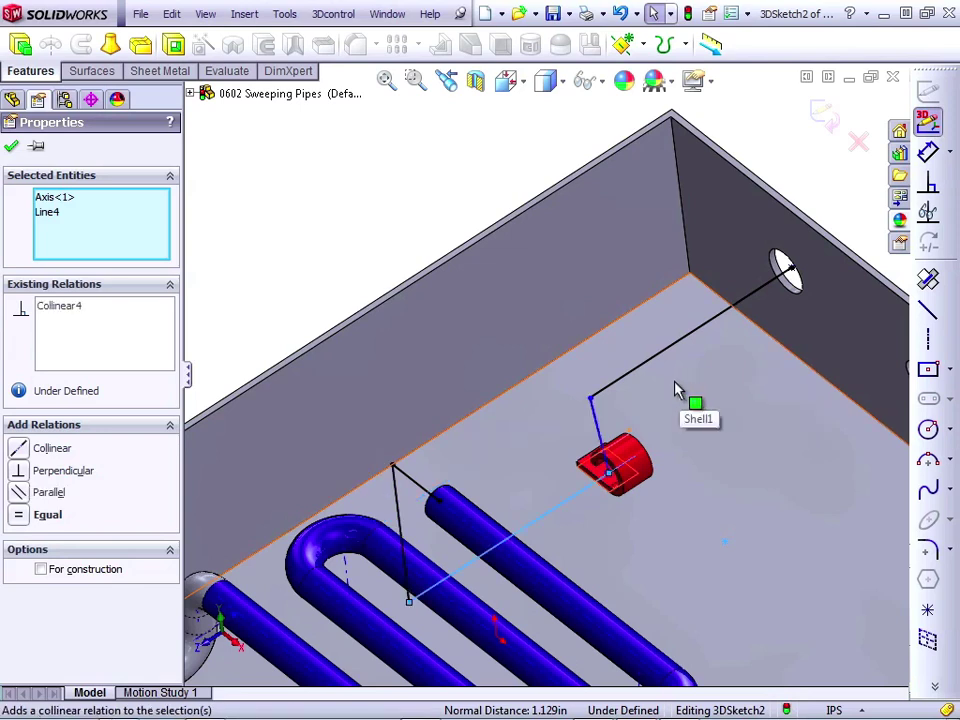
click(643, 418)
drag(643, 418, 696, 379)
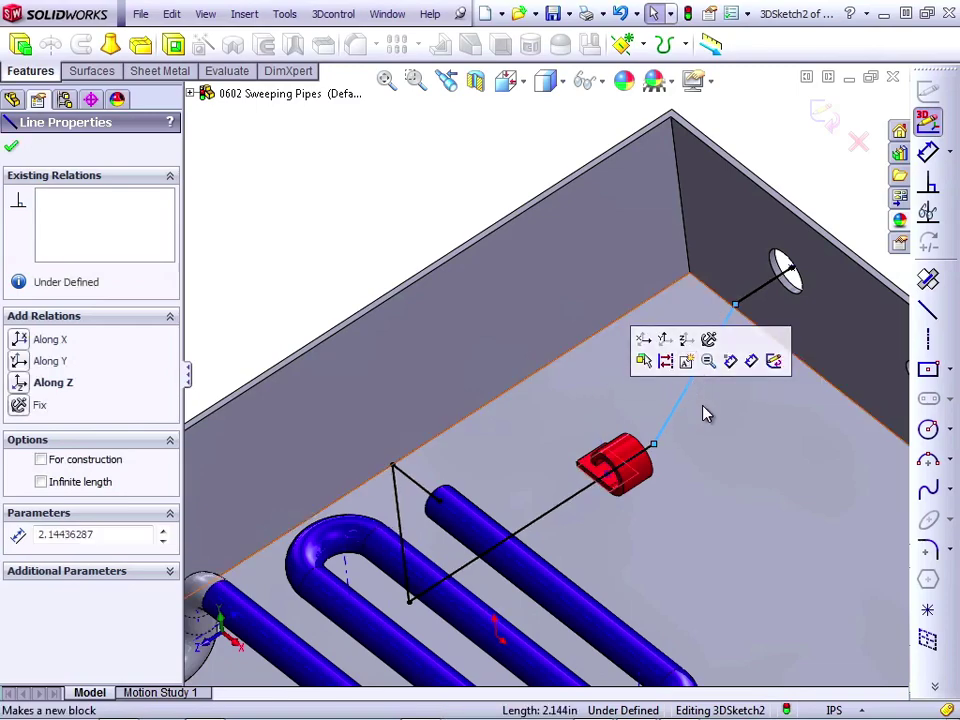
Step: Orbit the model to check the 3DSketch2 path from the serpentine pipe, through the red connector, to the wall hole
key(Right)
key(Right)
key(Up)
key(Up)
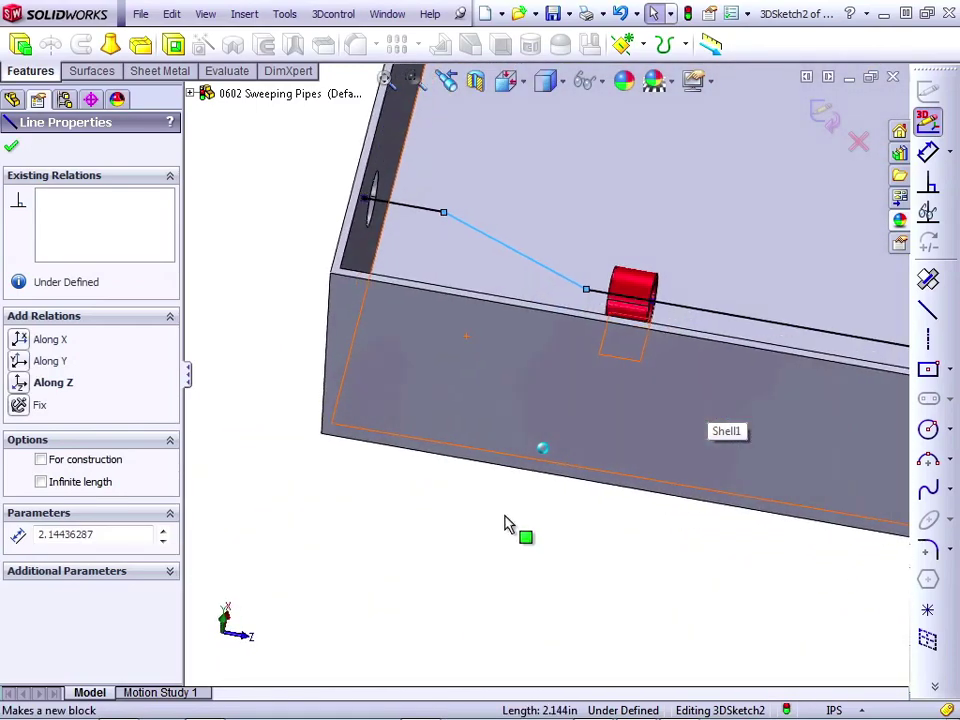
click(490, 547)
key(Left)
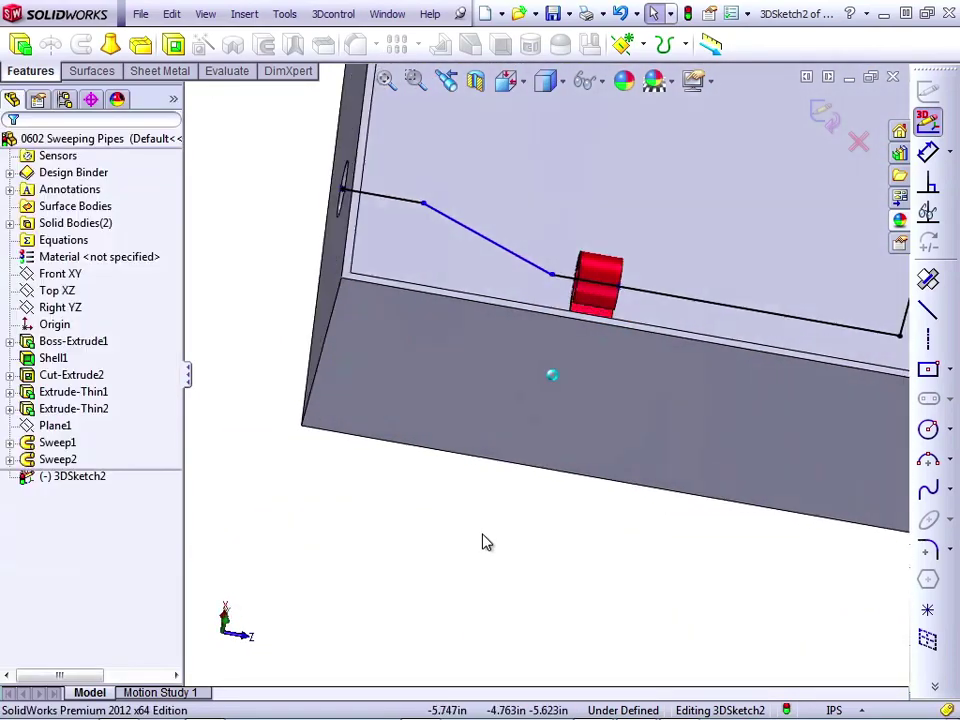
key(Right)
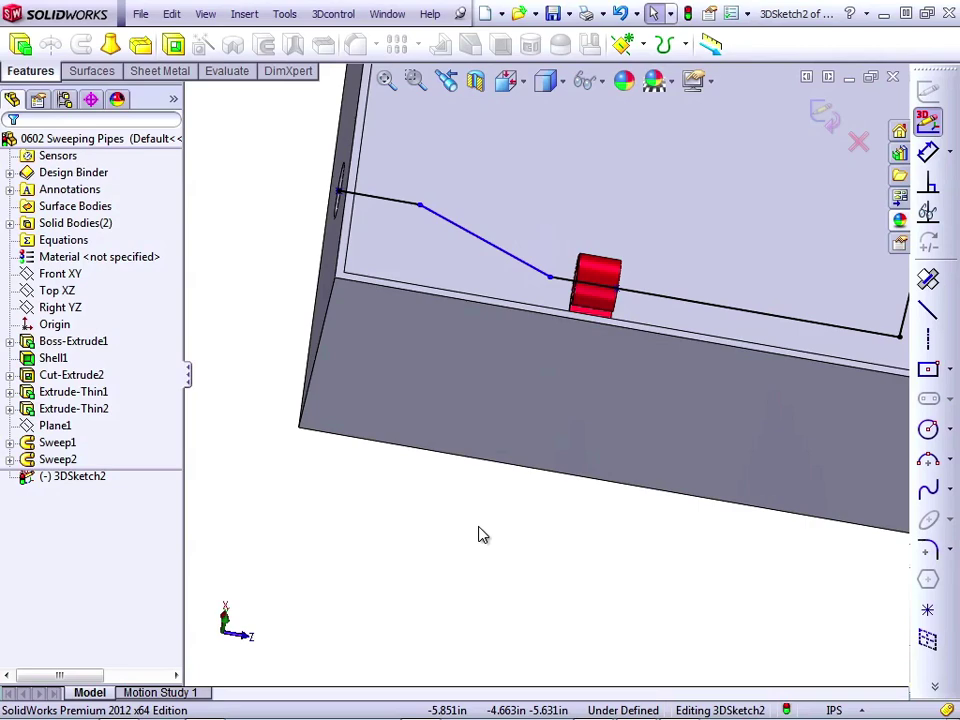
key(Left)
key(Left)
key(Left)
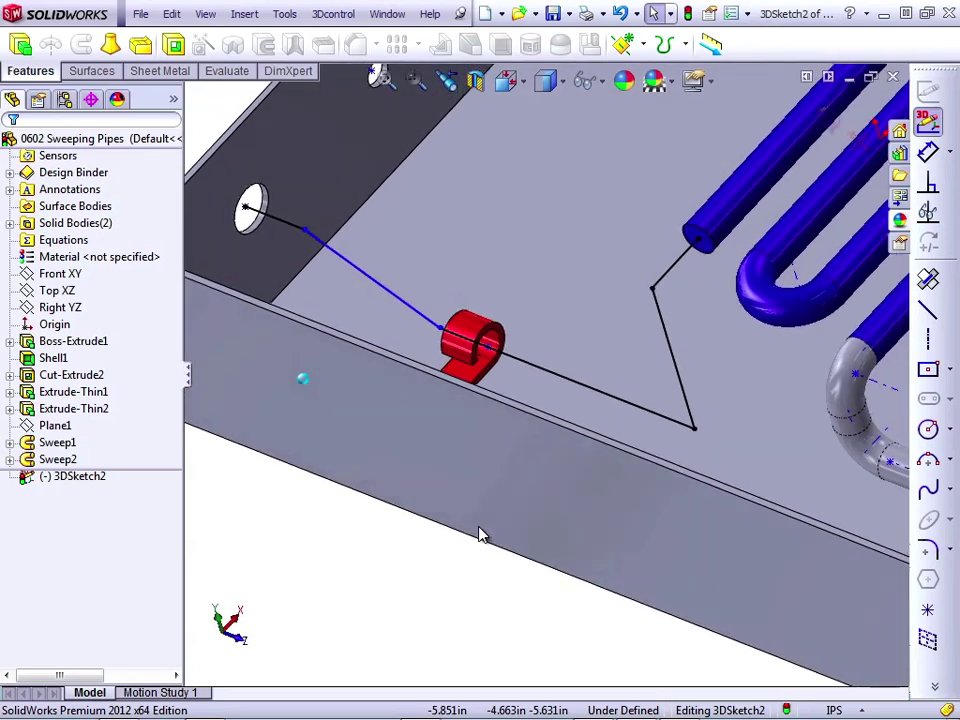
key(Left)
key(Left)
key(Left)
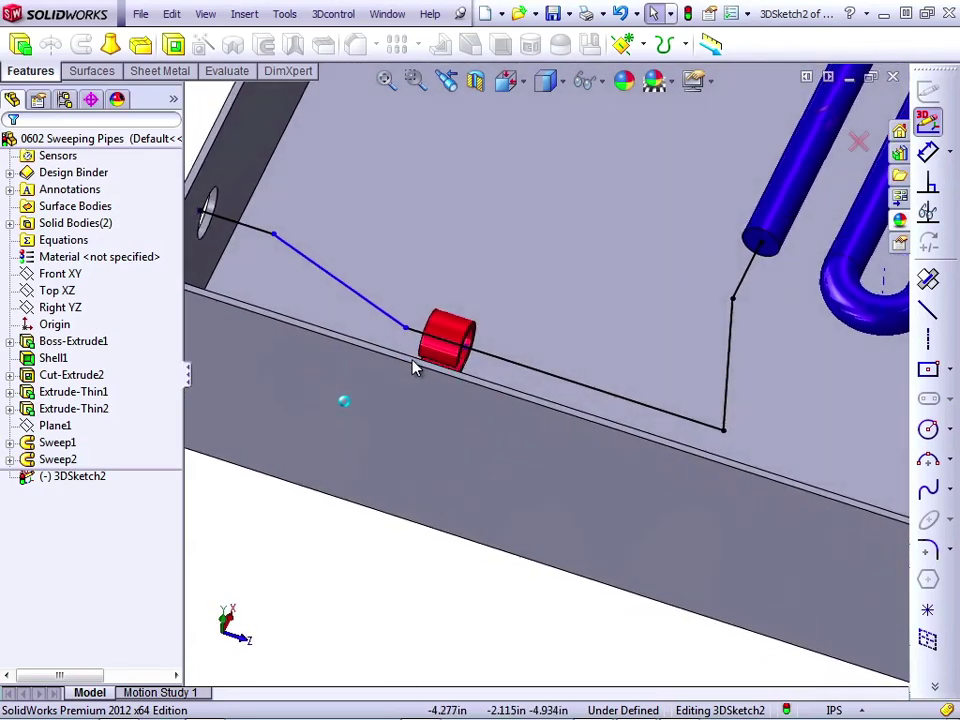
click(365, 307)
key(Down)
key(Down)
key(Down)
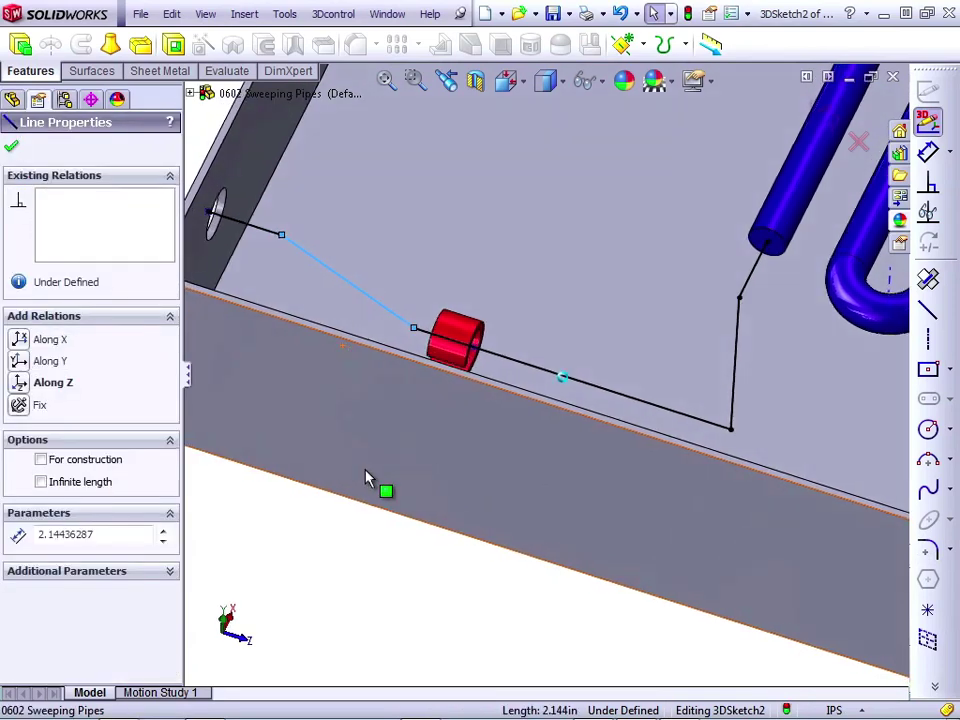
click(446, 176)
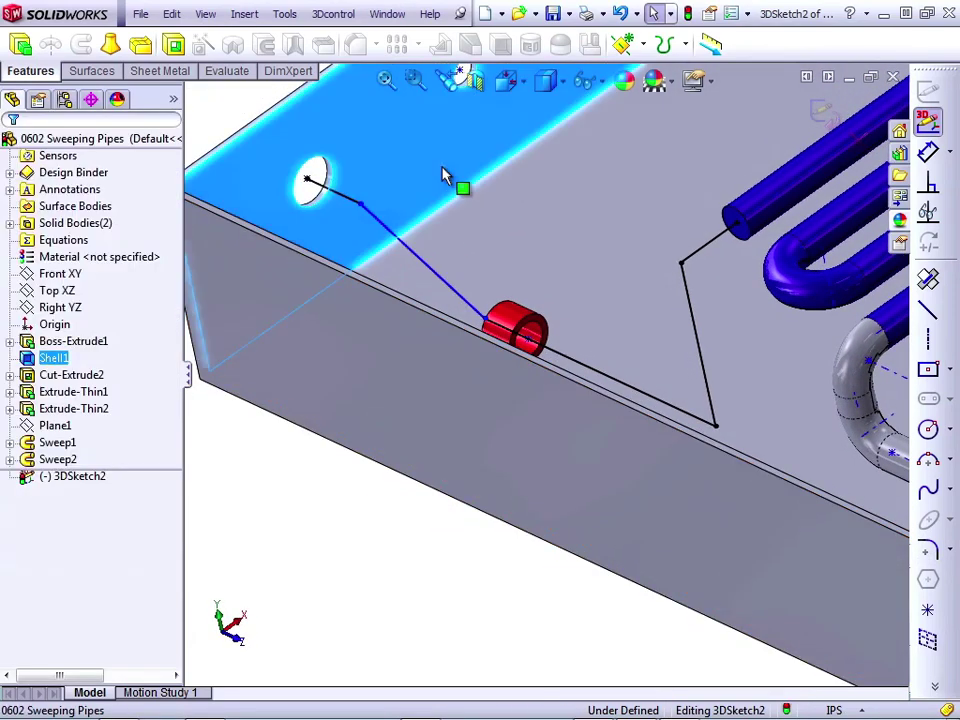
click(360, 540)
mouse_move(360, 540)
middle_down()
mouse_move(369, 564)
mouse_move(401, 546)
mouse_move(437, 553)
mouse_move(508, 624)
middle_up()
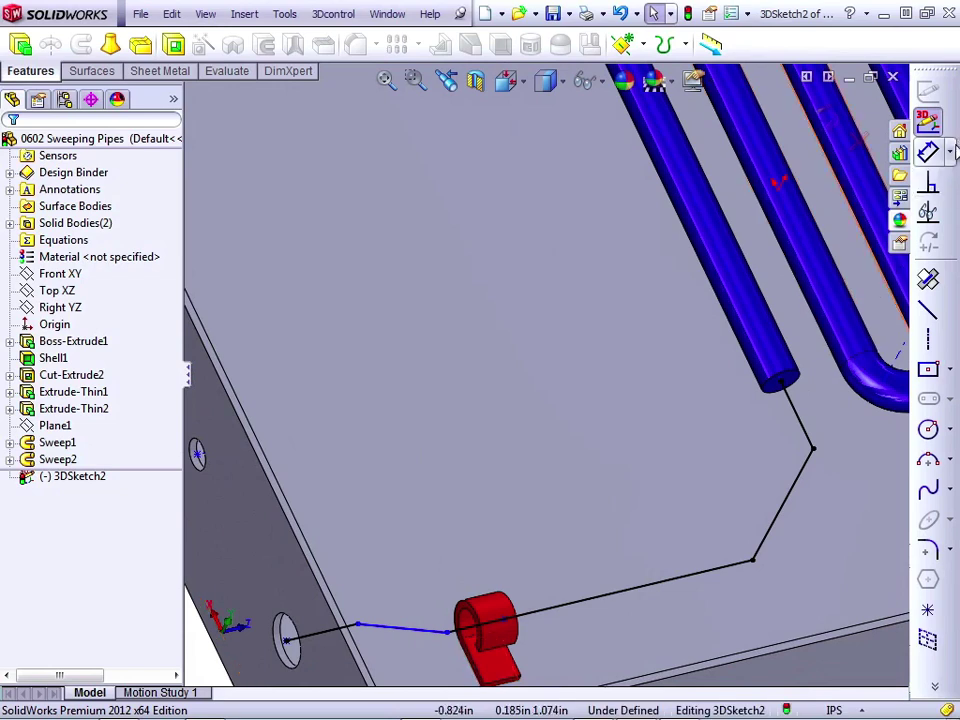
Step: Dimension the path end point 1 in from the red connector's inner circular edge
click(930, 150)
middle_drag(615, 489, 455, 632)
scroll(475, 630, down, 5)
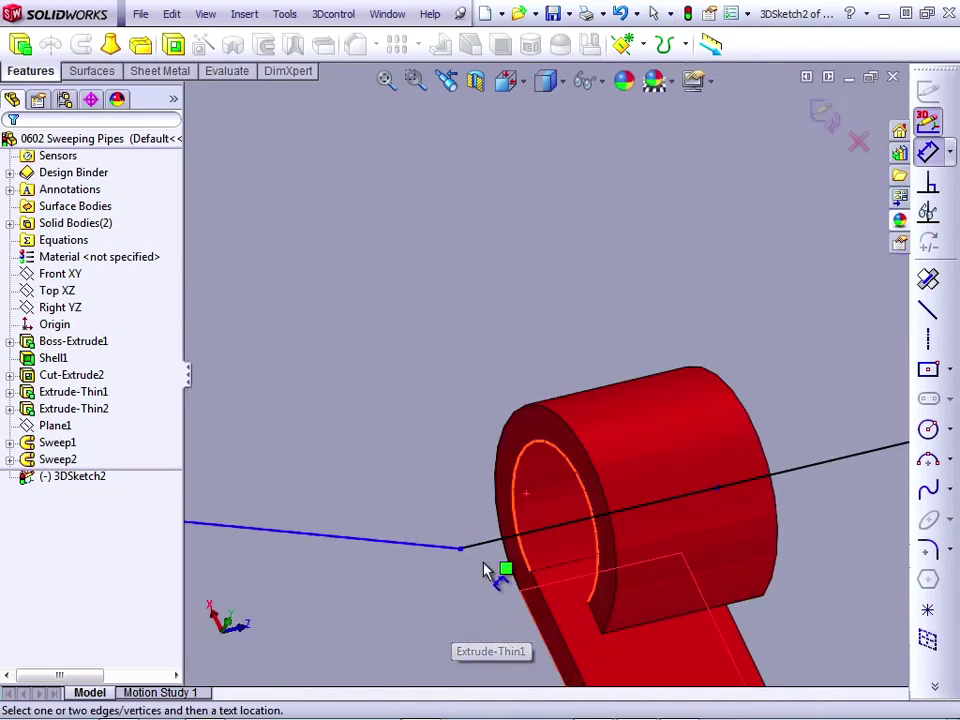
click(510, 484)
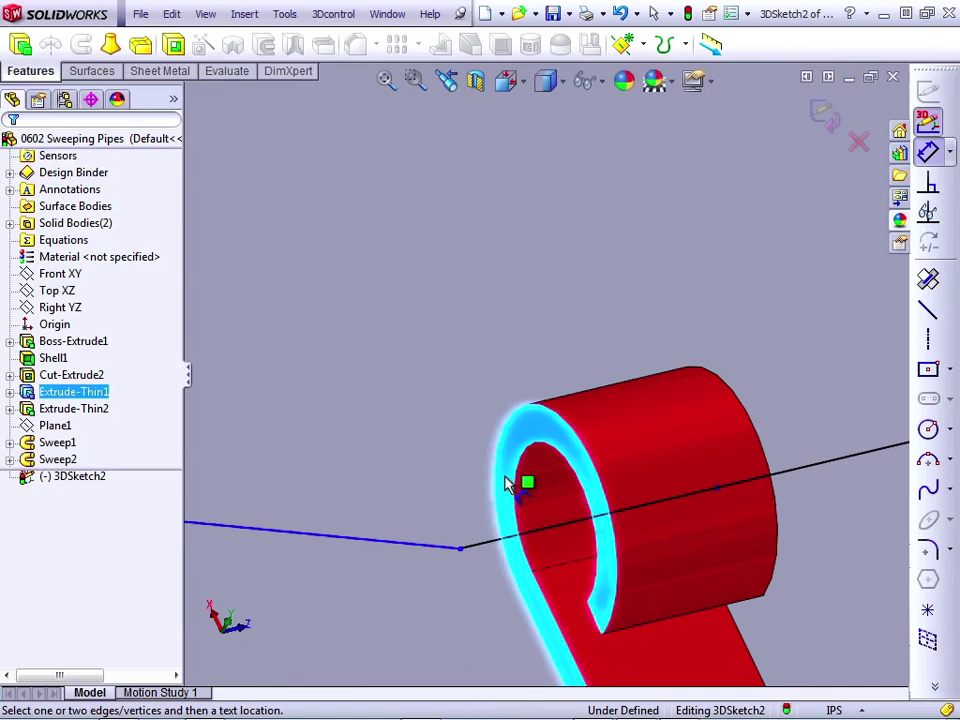
click(460, 550)
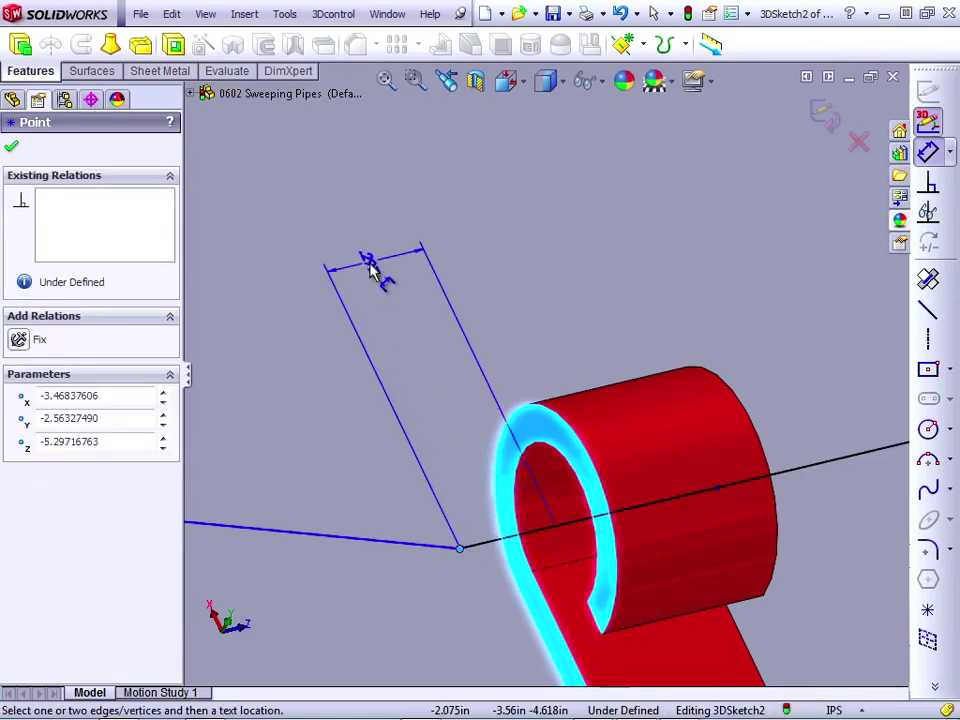
click(363, 255)
text(1)
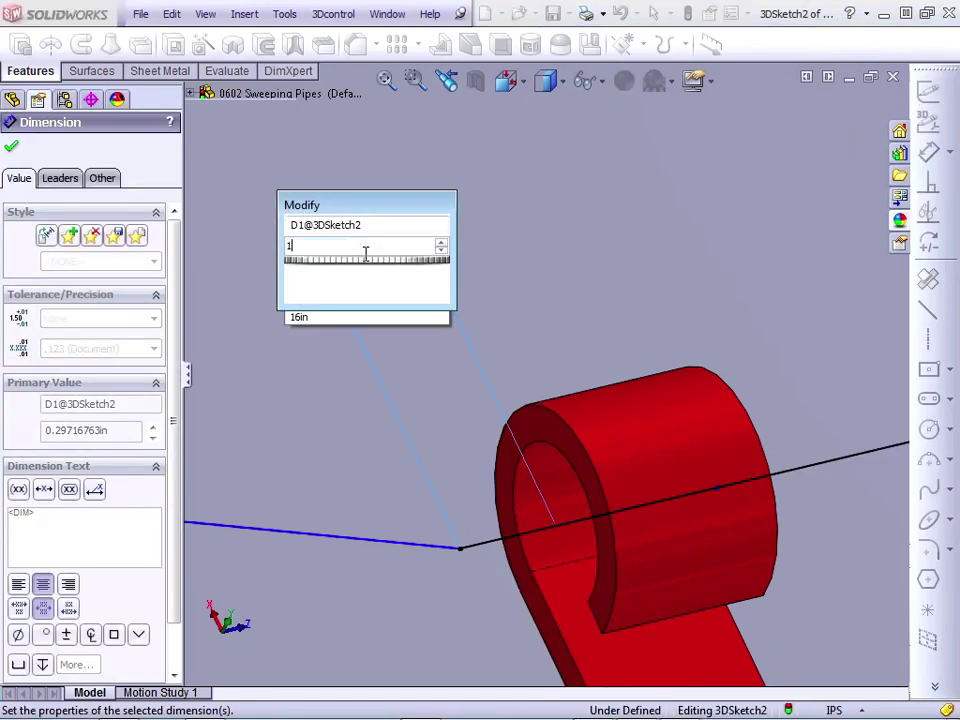
key(Return)
Step: Add a second 1 in offset dimension between the connector's circular edge and the path end
scroll(366, 339, up, 5)
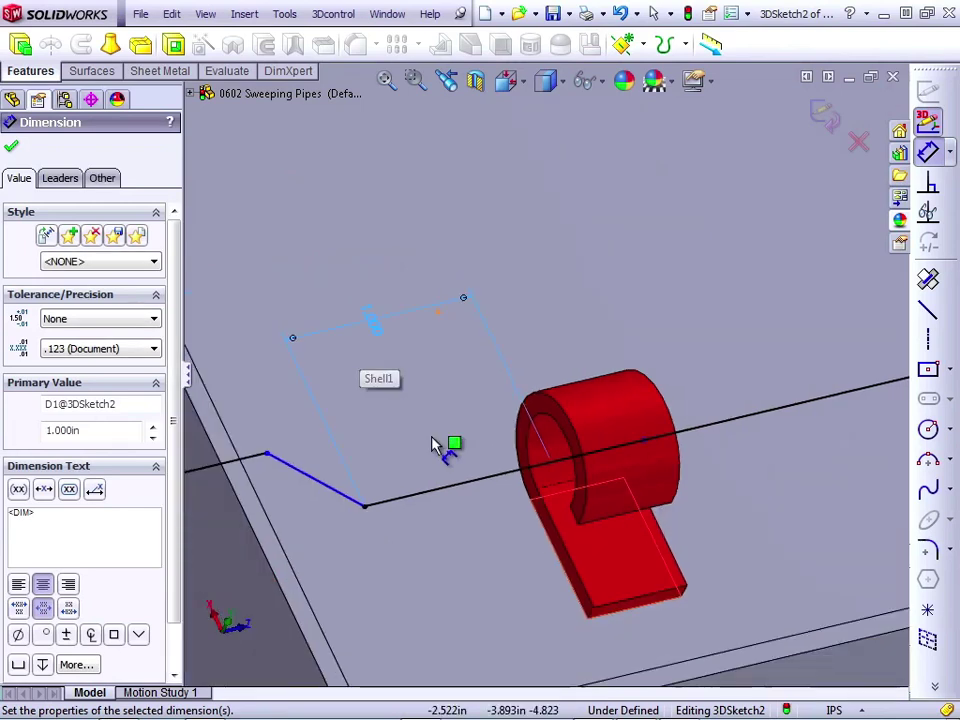
click(540, 410)
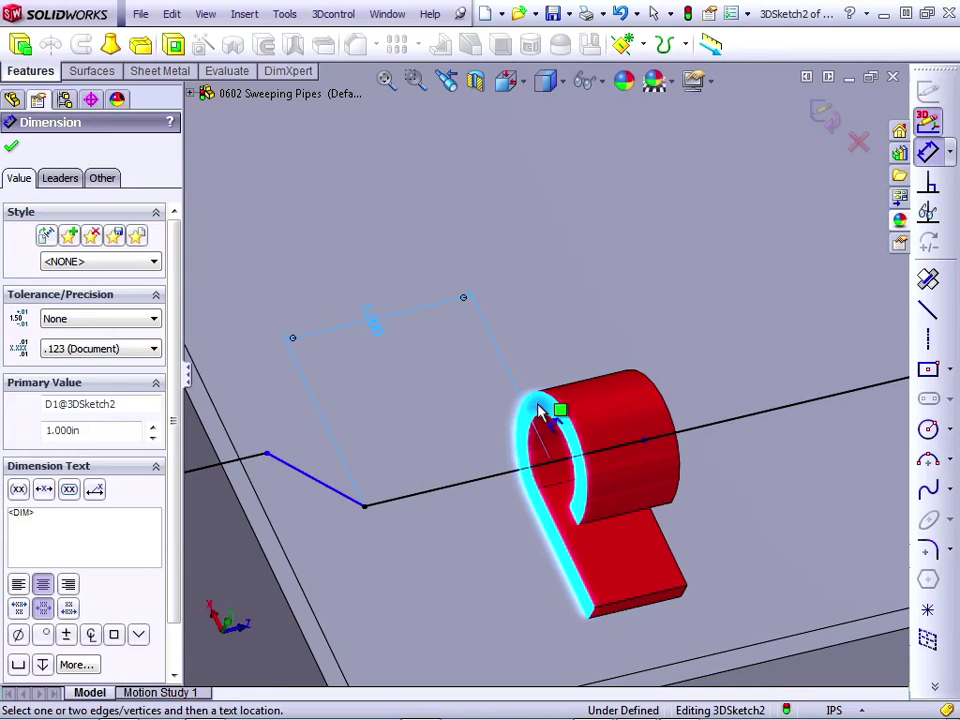
click(267, 463)
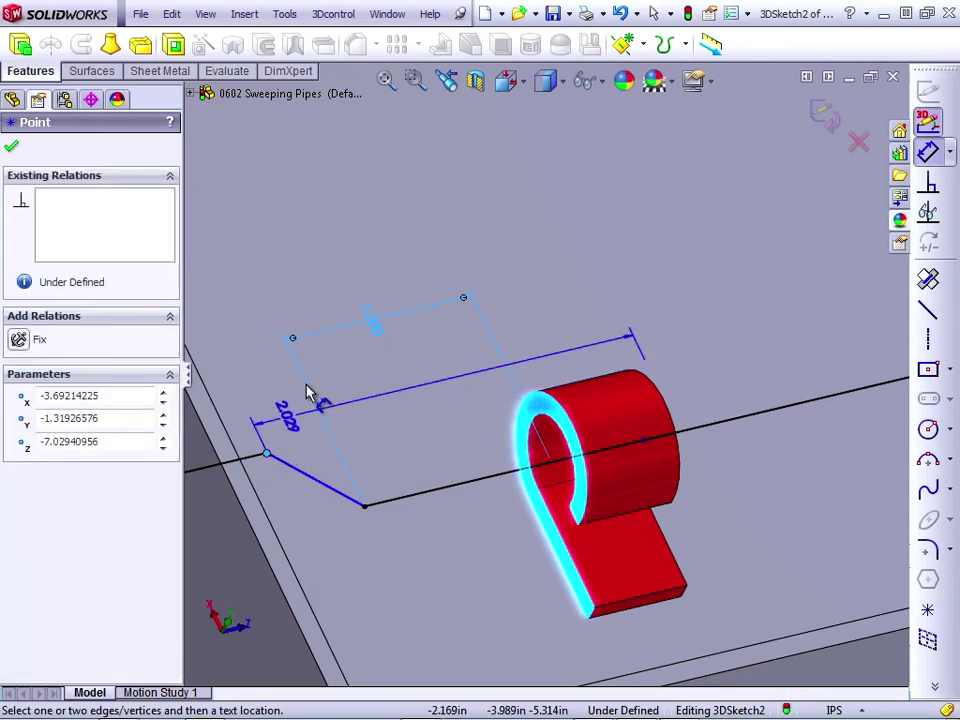
click(368, 272)
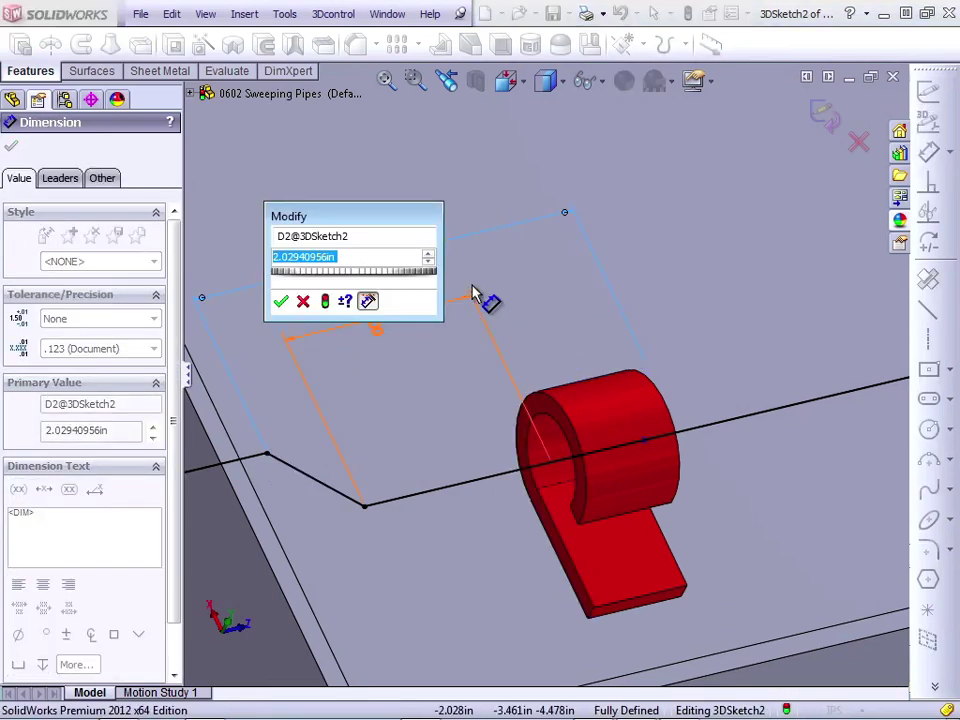
text(1)
key(Return)
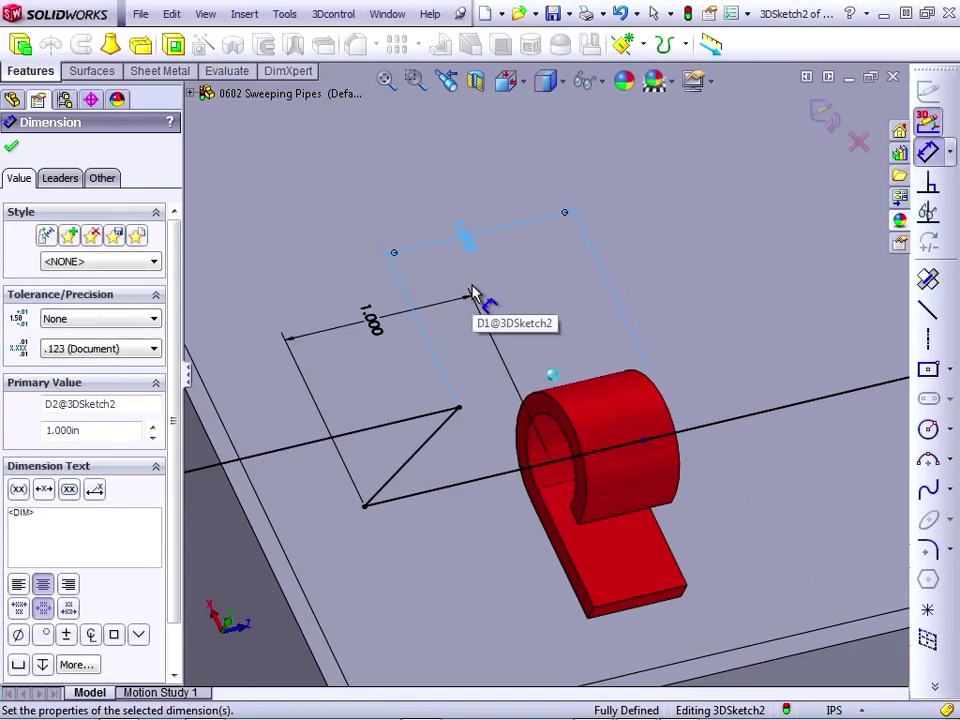
Step: Select the two adjoining path segments near the connector to check their relations
scroll(461, 311, up, 2)
middle_drag(461, 311, 514, 375)
scroll(548, 414, down, 3)
key(Escape)
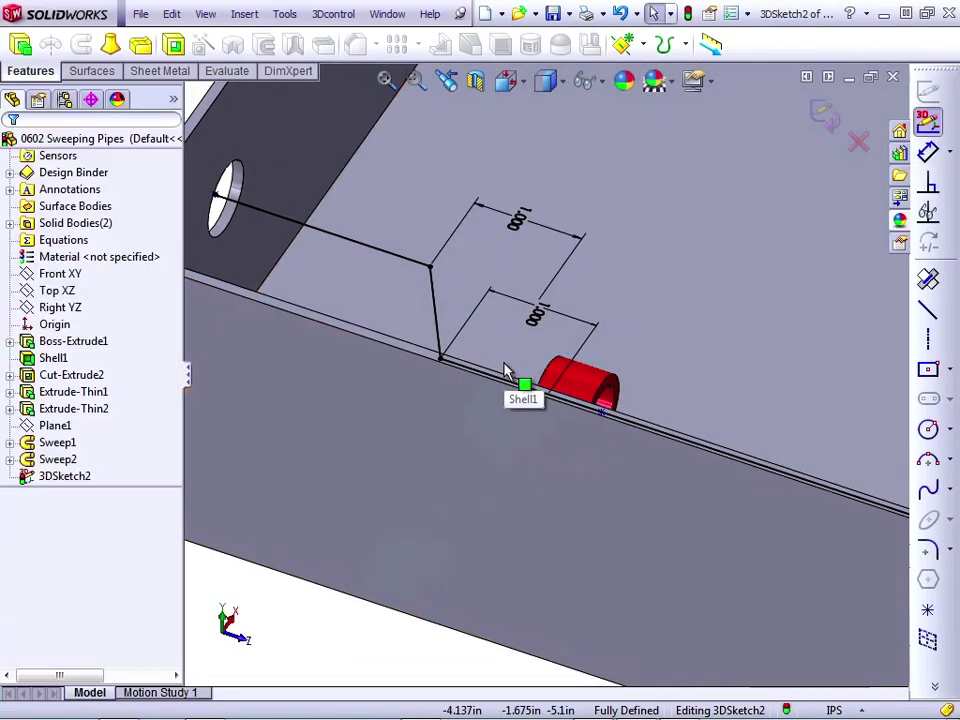
click(437, 320)
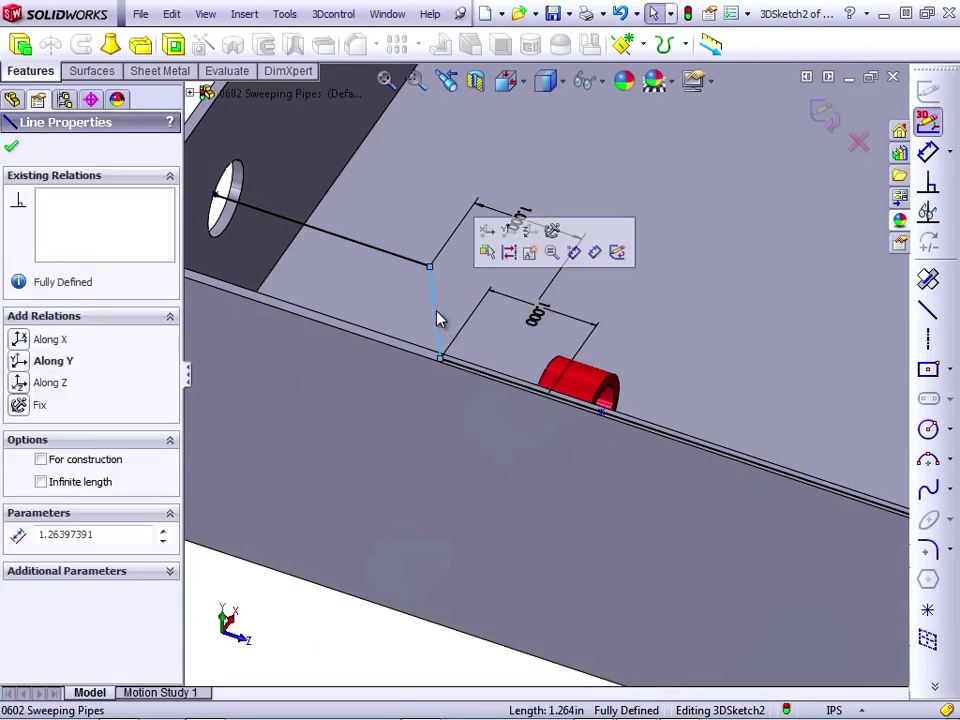
ctrl+click(392, 264)
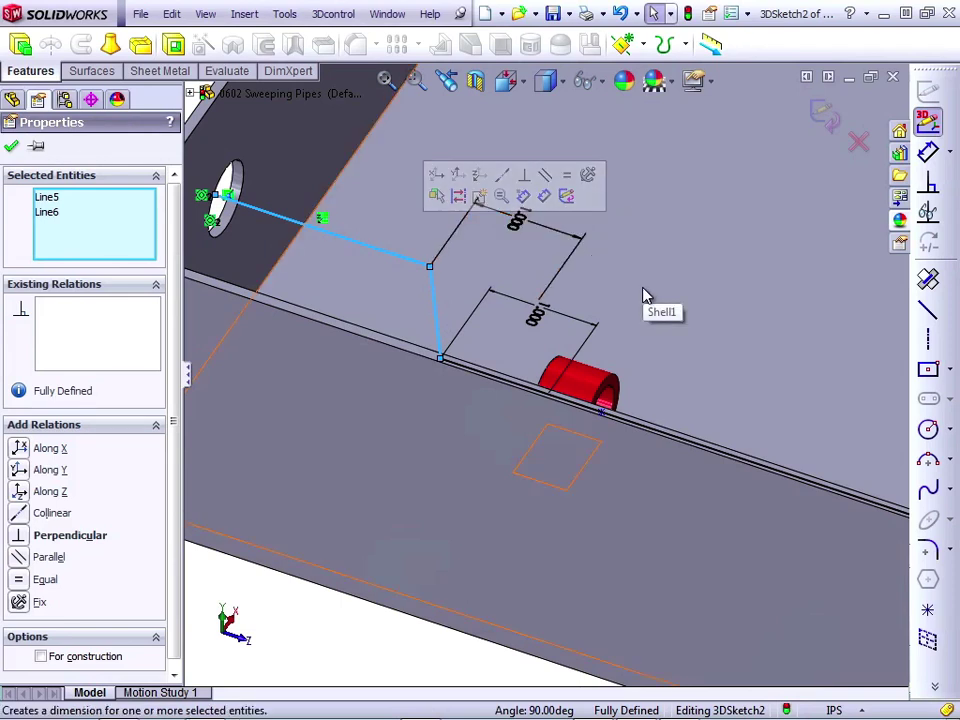
Step: Round the four corners of the 3D sketch path with 0.500 in sketch fillets
click(332, 632)
middle_drag(332, 632, 895, 423)
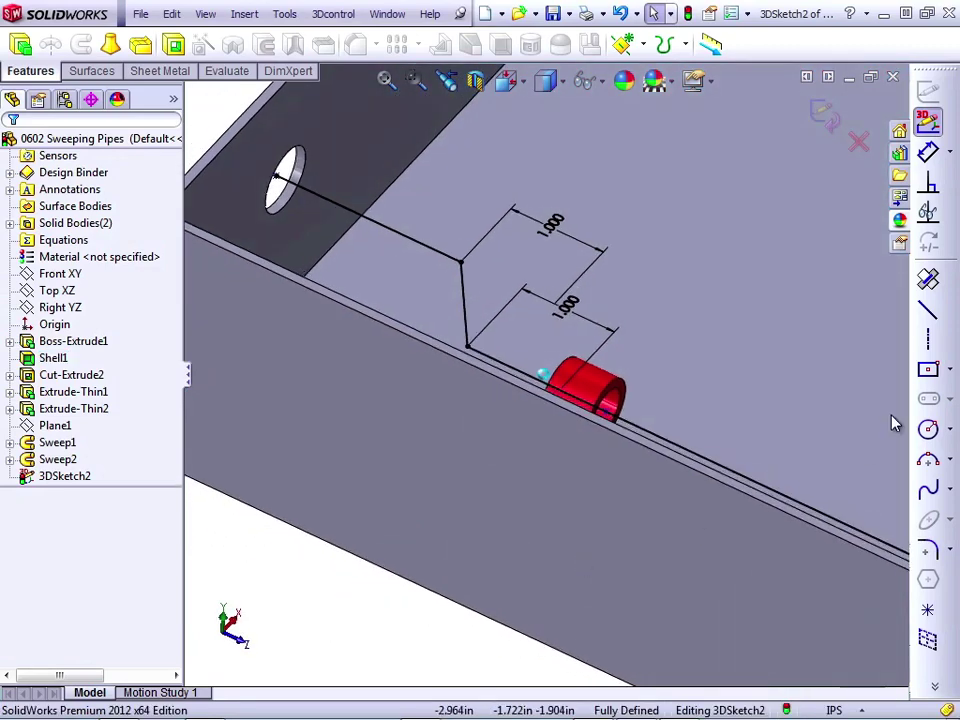
click(928, 549)
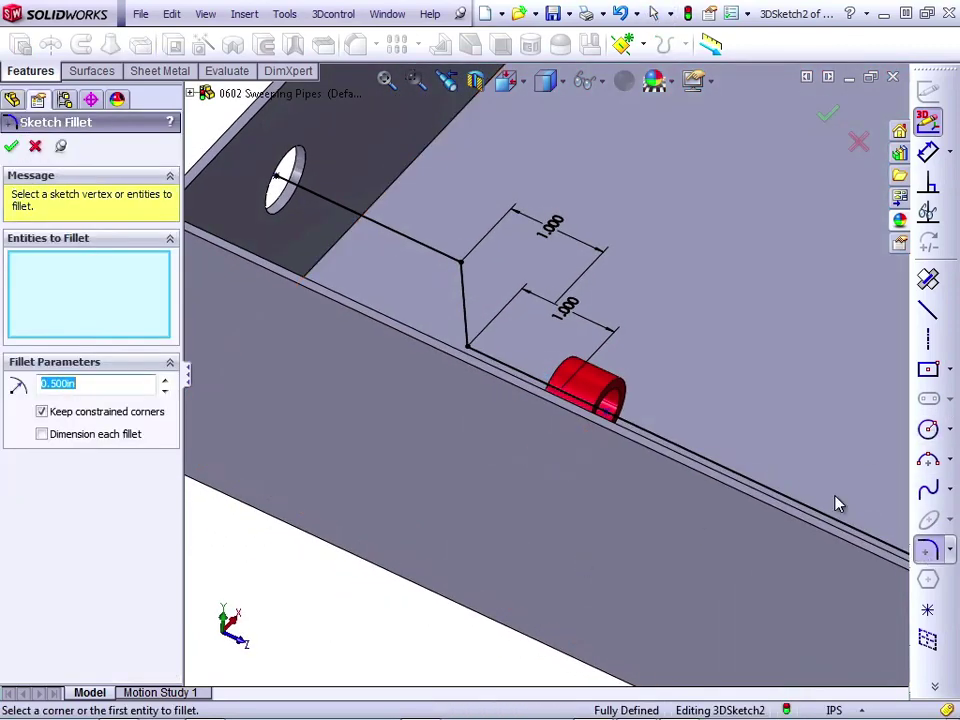
click(463, 264)
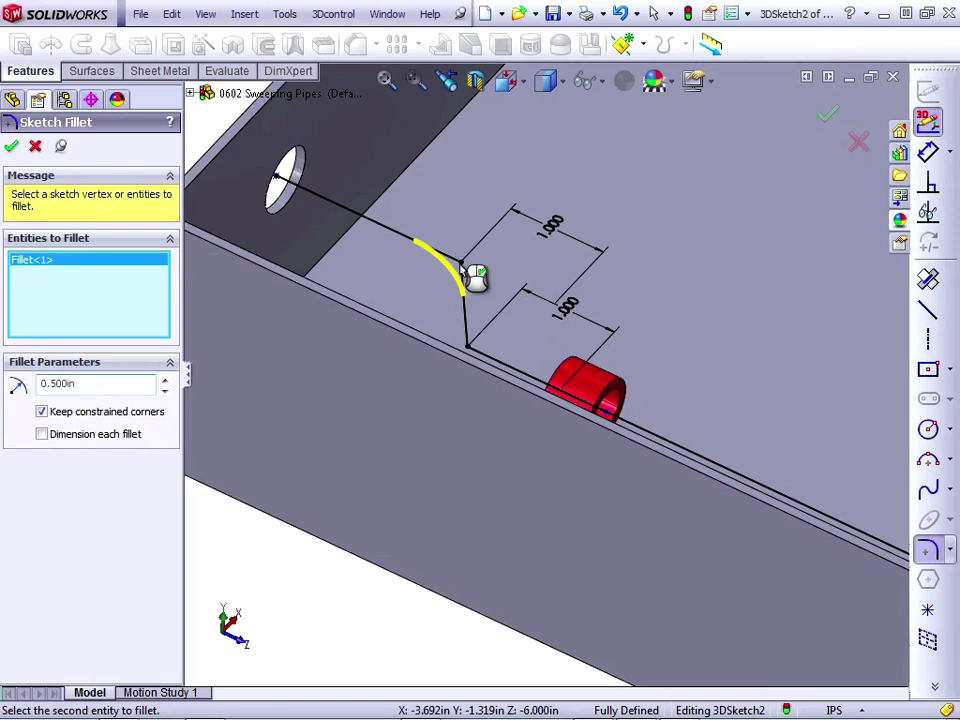
click(478, 352)
middle_drag(493, 366, 640, 477)
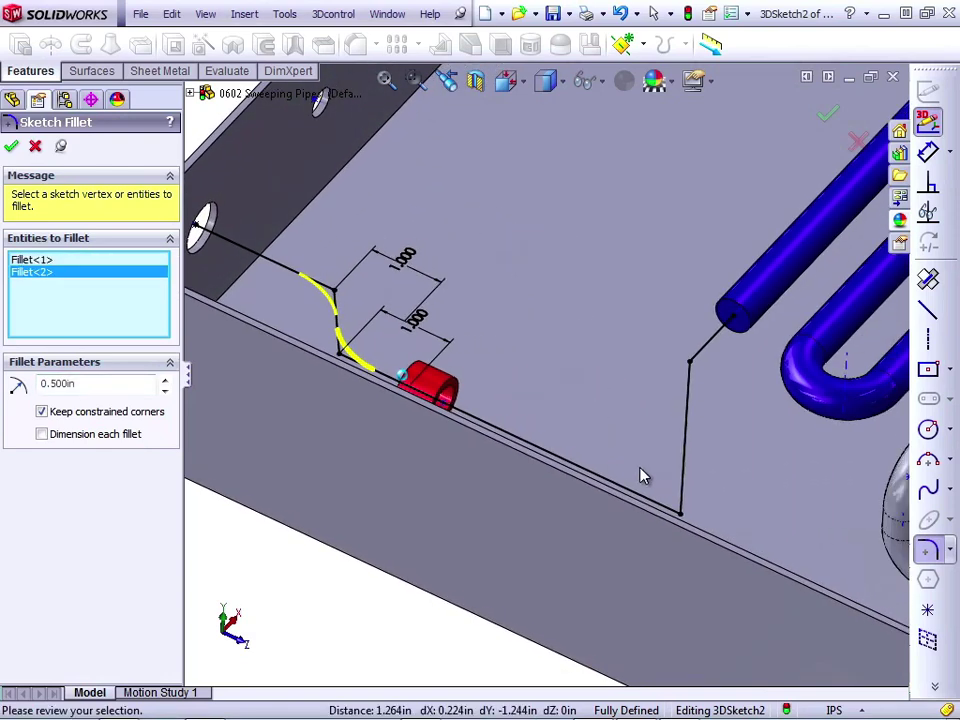
click(679, 516)
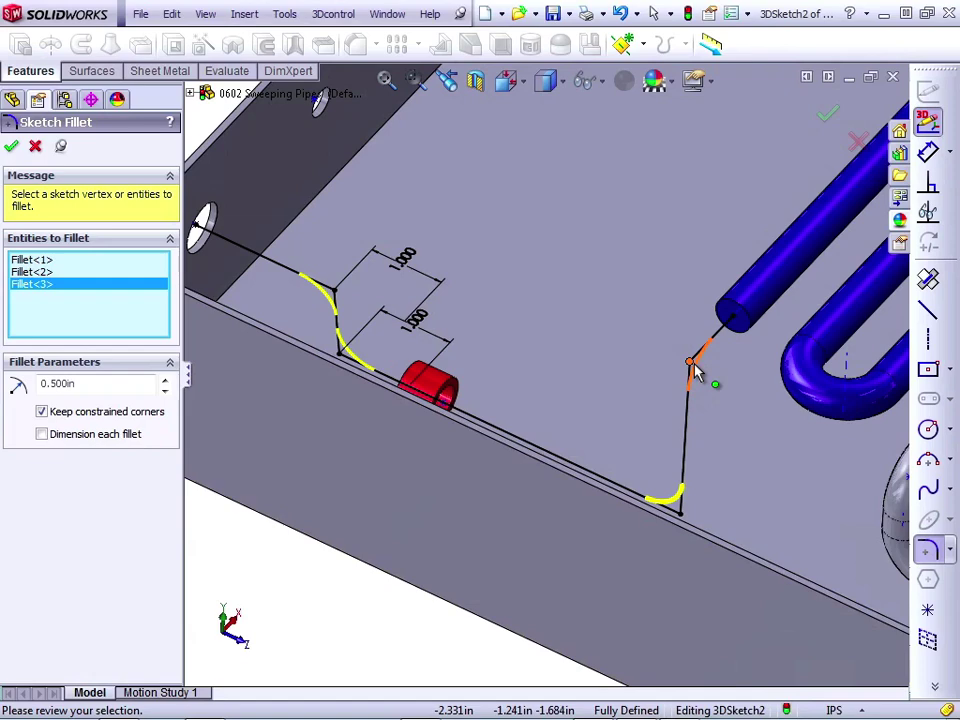
click(692, 364)
key(Return)
mouse_move(701, 366)
middle_down()
mouse_move(686, 396)
mouse_move(858, 174)
mouse_move(928, 121)
middle_up()
Step: Exit the 3D sketch and create Plane2 perpendicular to the path's end line at the wall hole
click(928, 121)
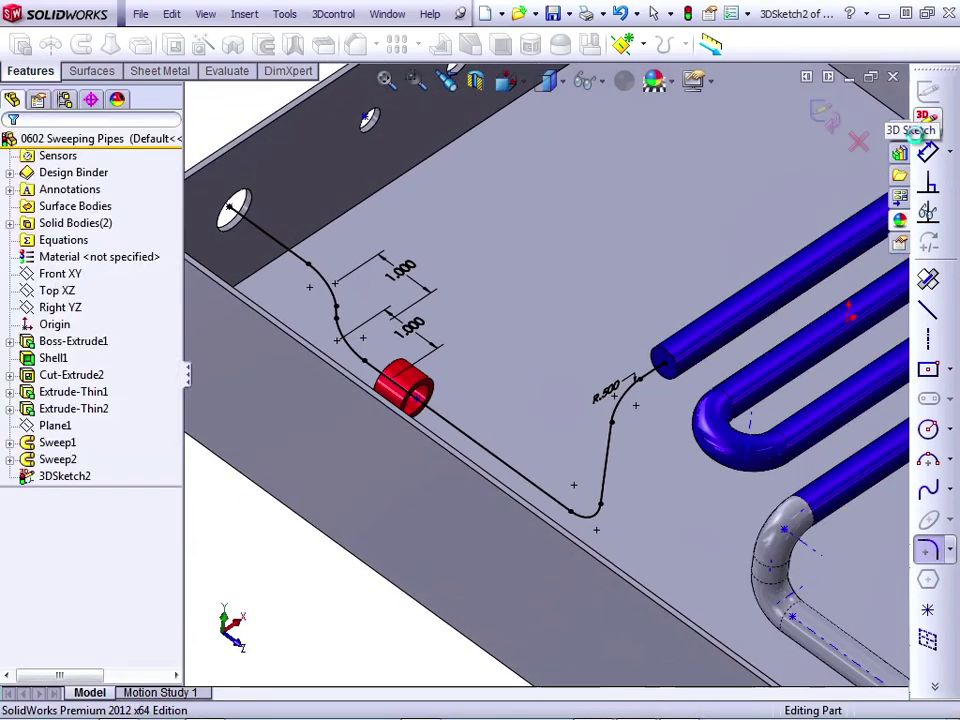
mouse_move(619, 367)
middle_down()
mouse_move(381, 299)
mouse_move(317, 206)
mouse_move(318, 154)
middle_up()
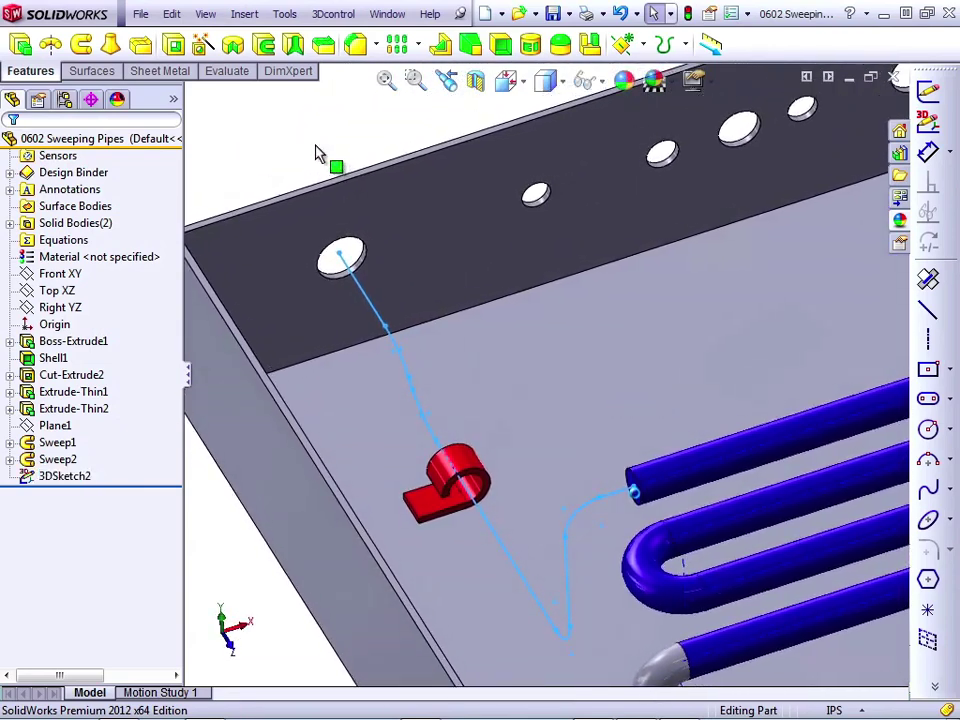
click(316, 154)
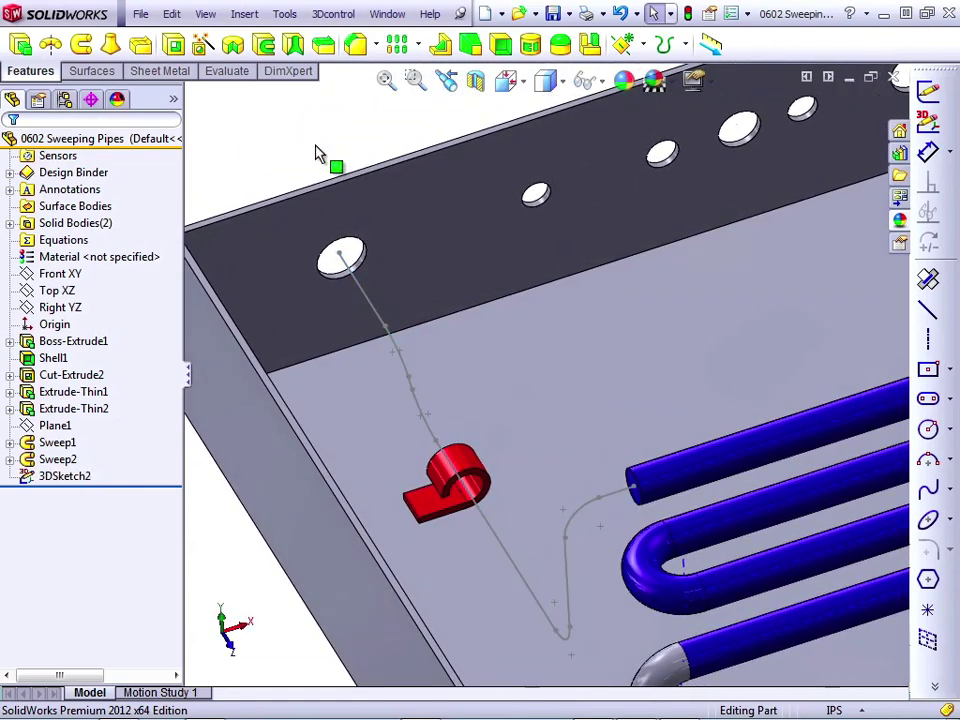
click(352, 279)
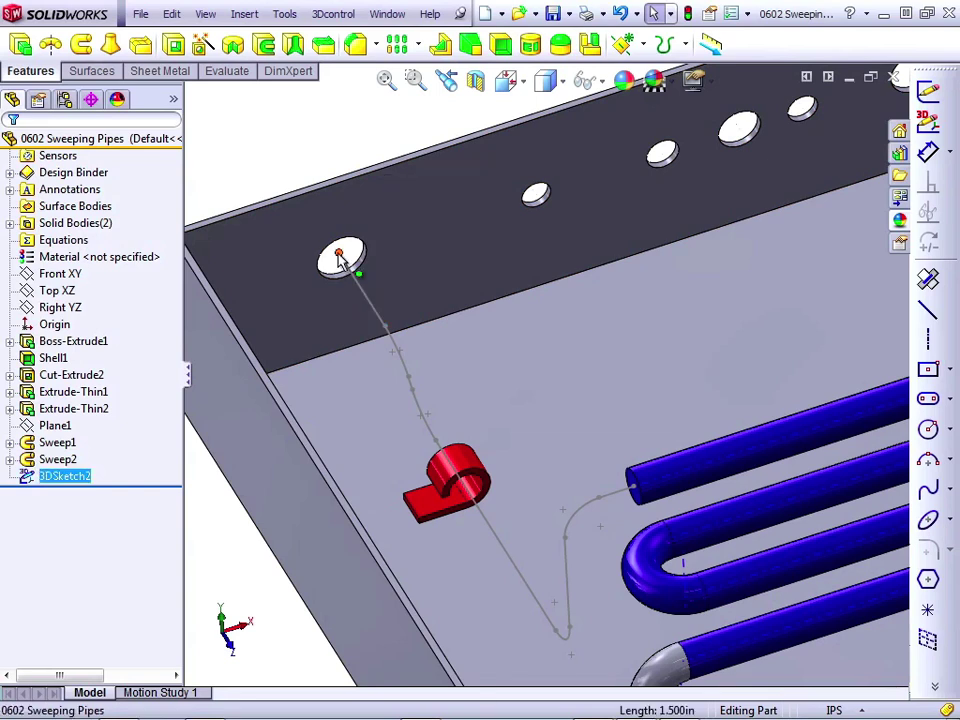
click(642, 45)
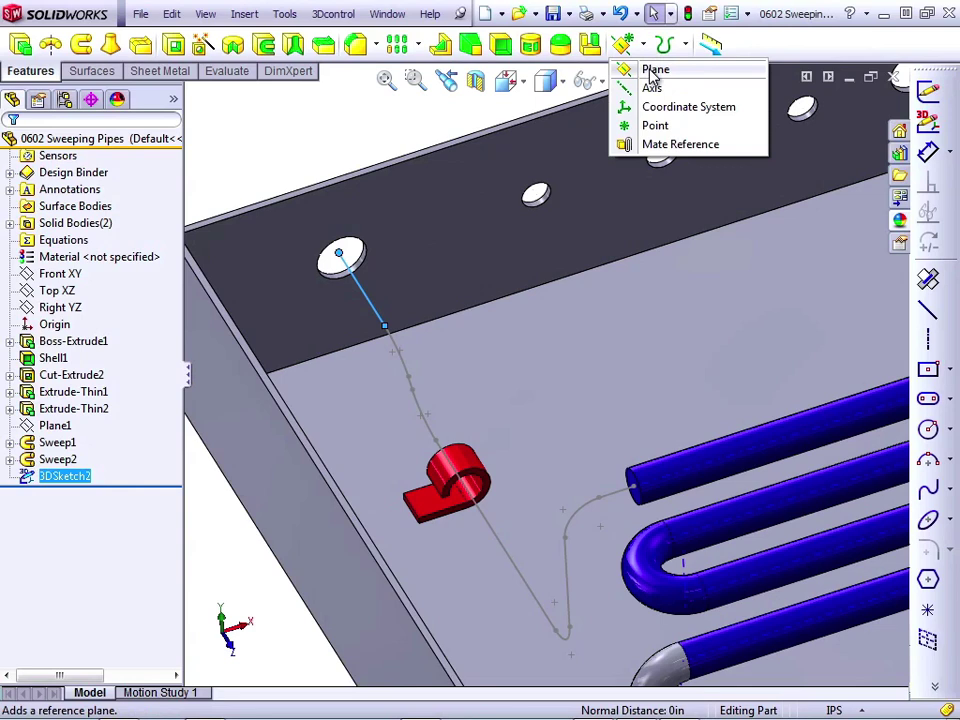
click(654, 70)
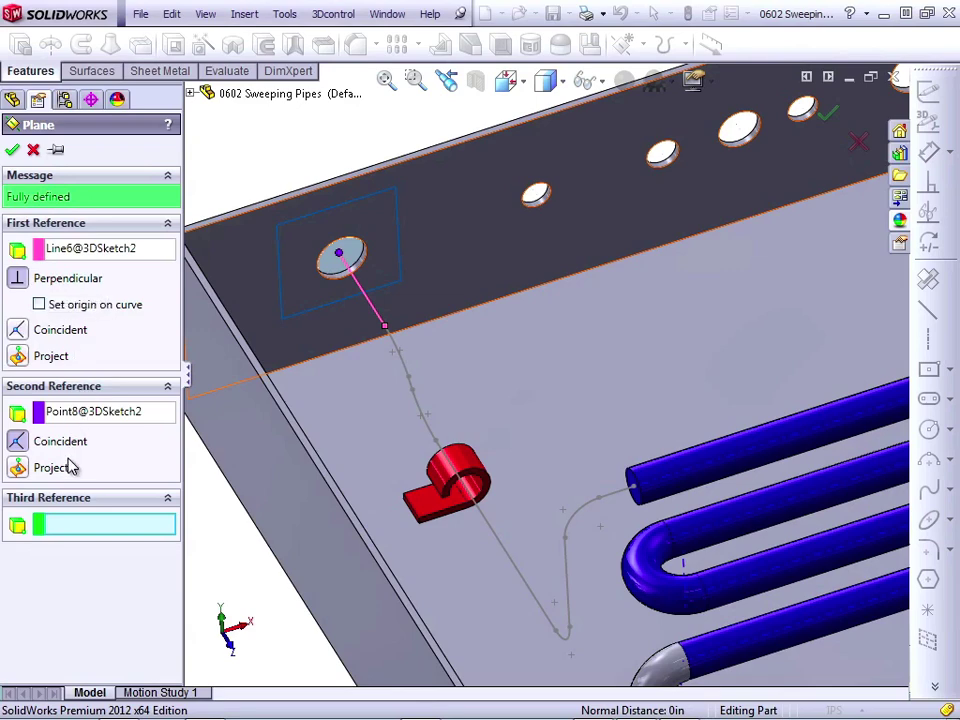
click(12, 149)
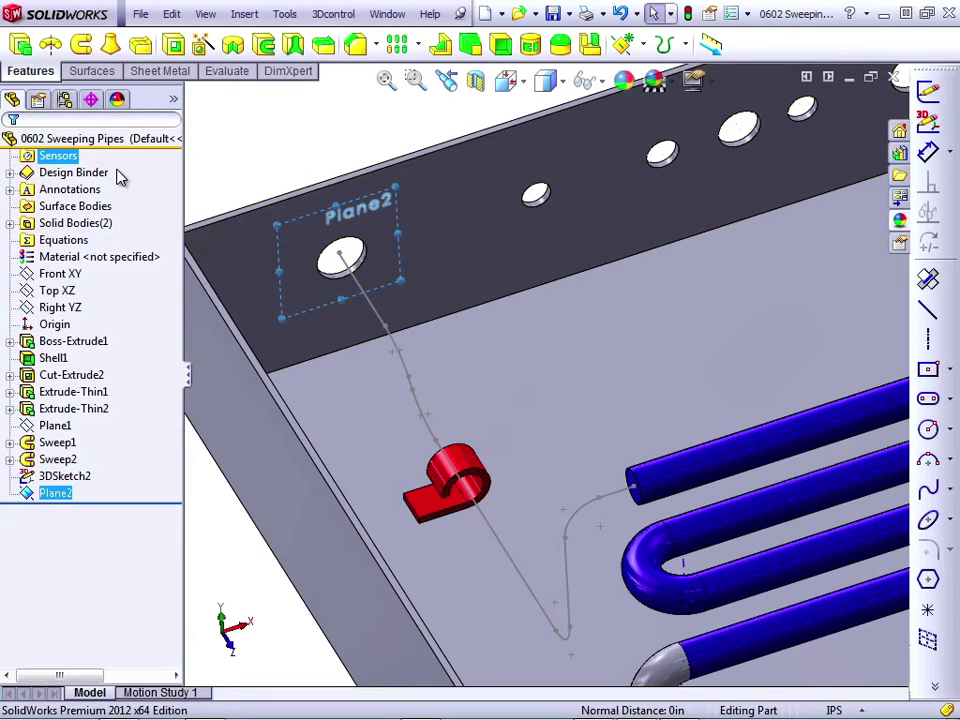
Step: Sketch a 0.5 in diameter circle on Plane2 centred at the path's end point
click(928, 94)
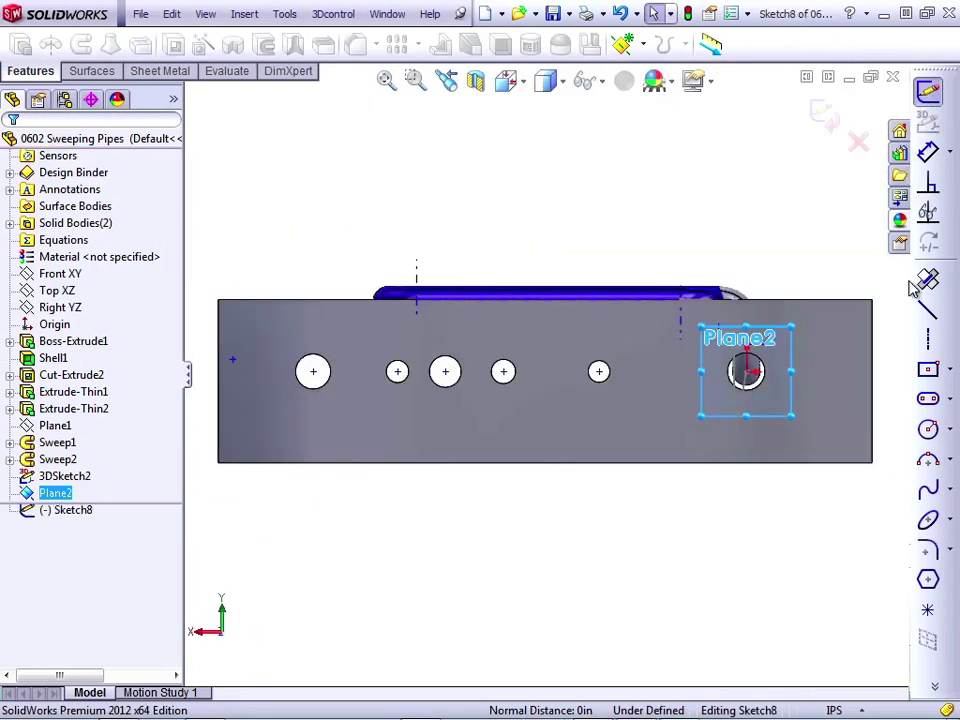
click(928, 429)
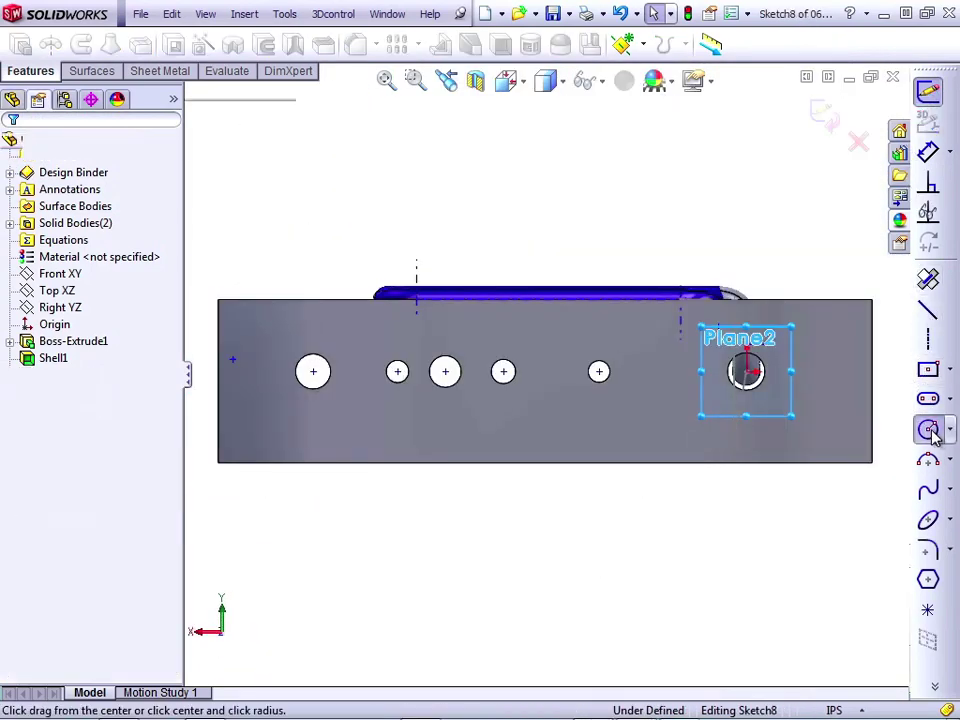
click(746, 371)
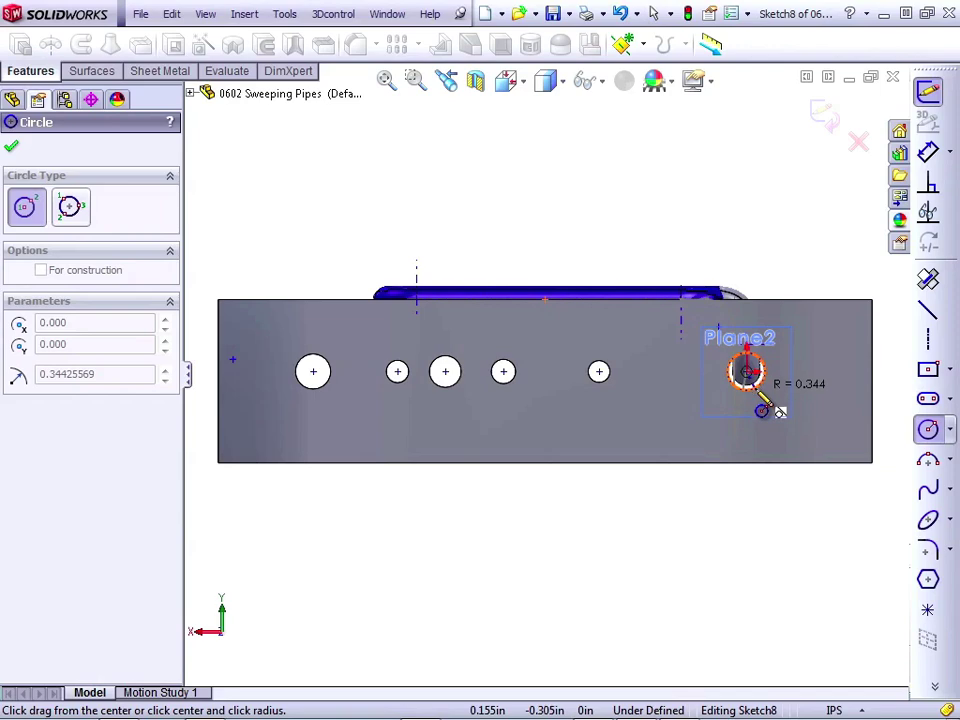
click(765, 418)
click(928, 151)
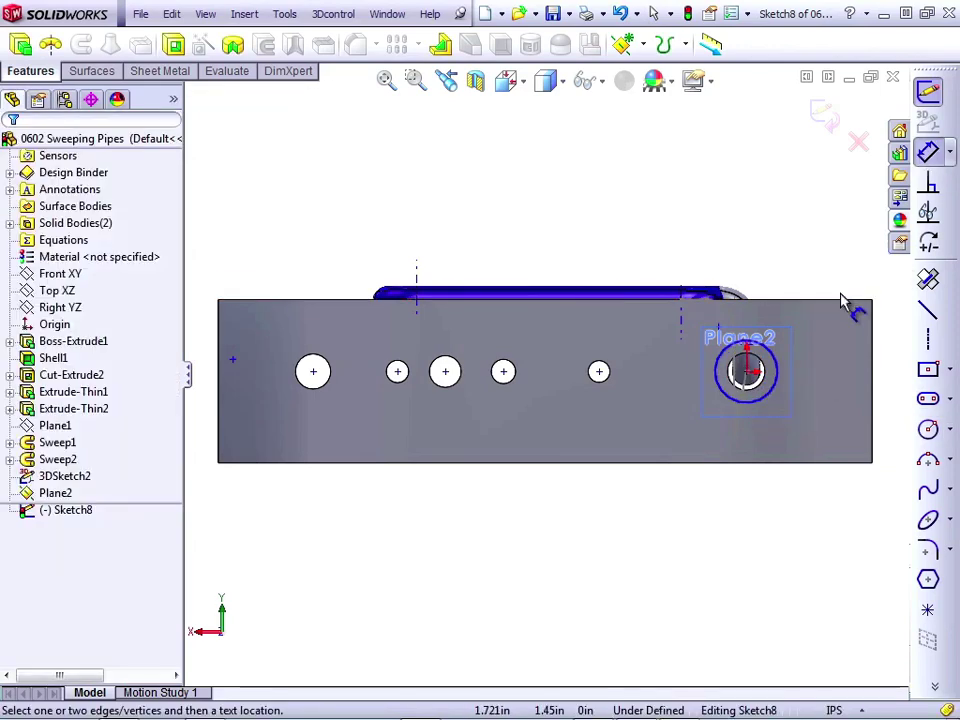
click(780, 382)
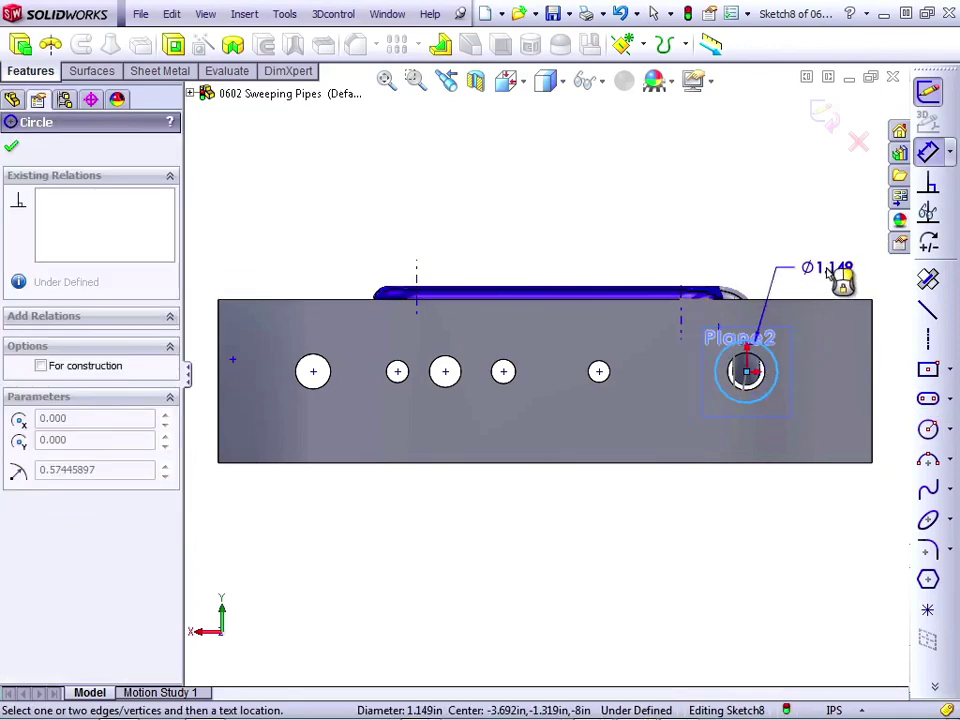
click(838, 278)
text(.5)
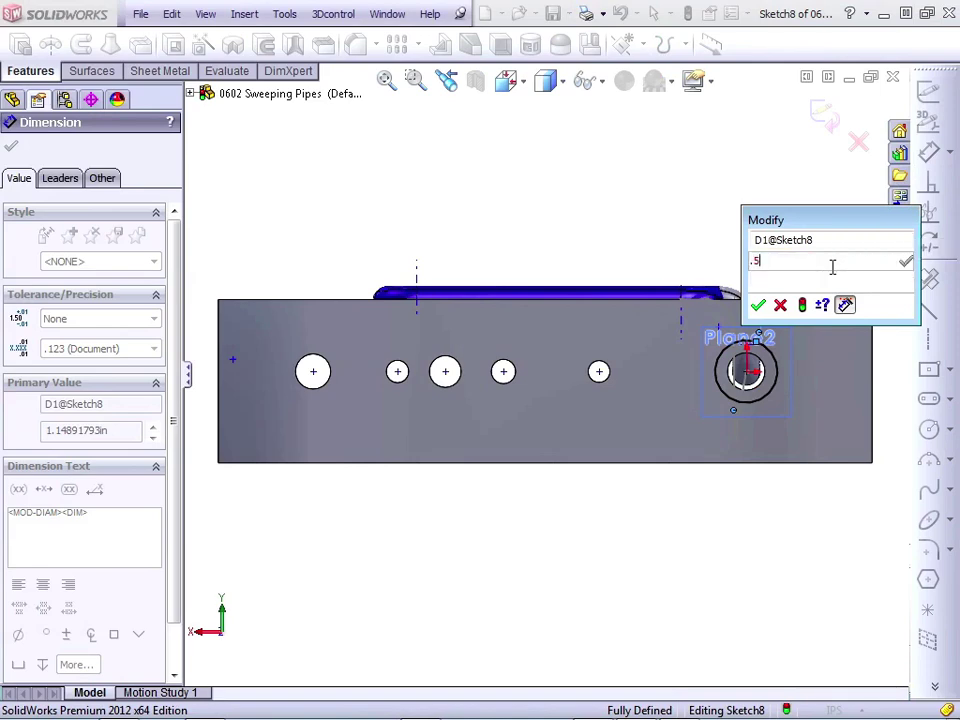
key(Return)
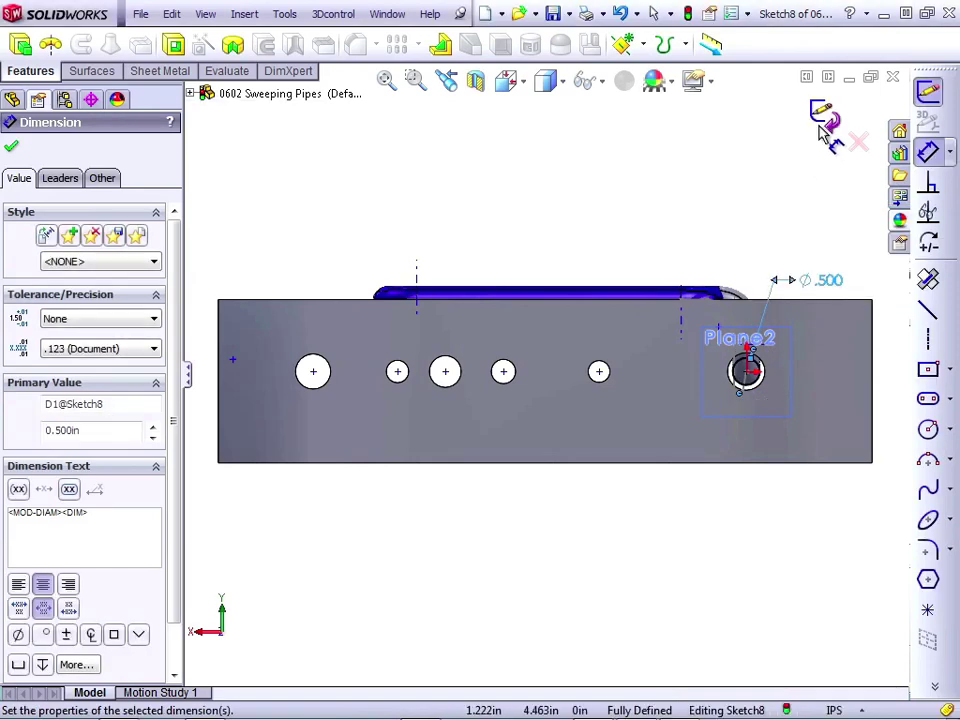
click(825, 115)
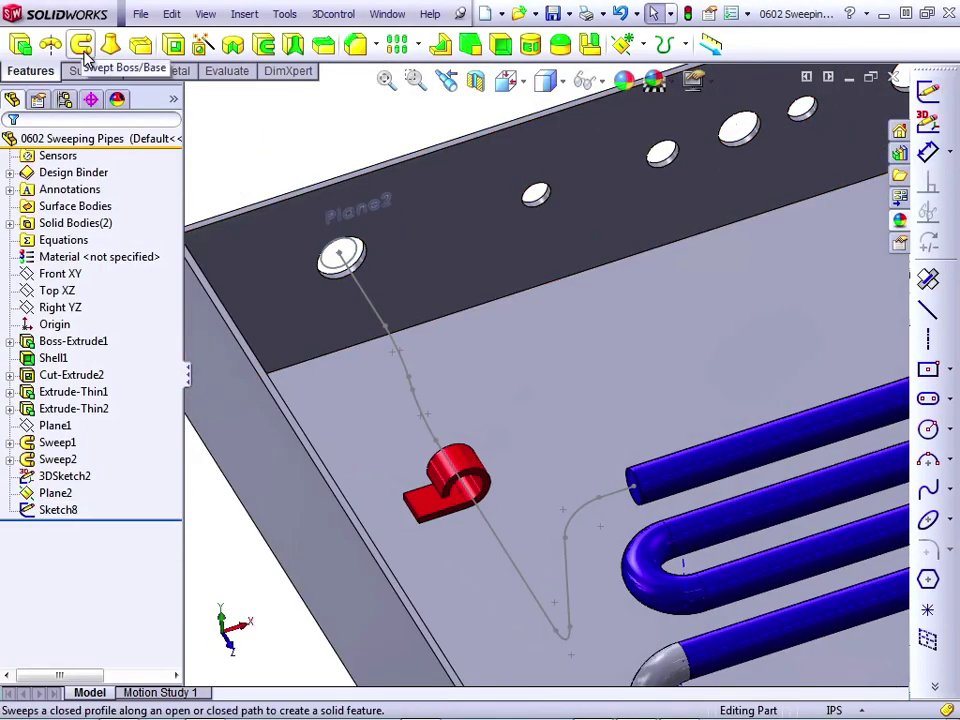
Step: Sweep the Sketch8 circle along 3DSketch2 to create the grey pipe Sweep3
click(81, 44)
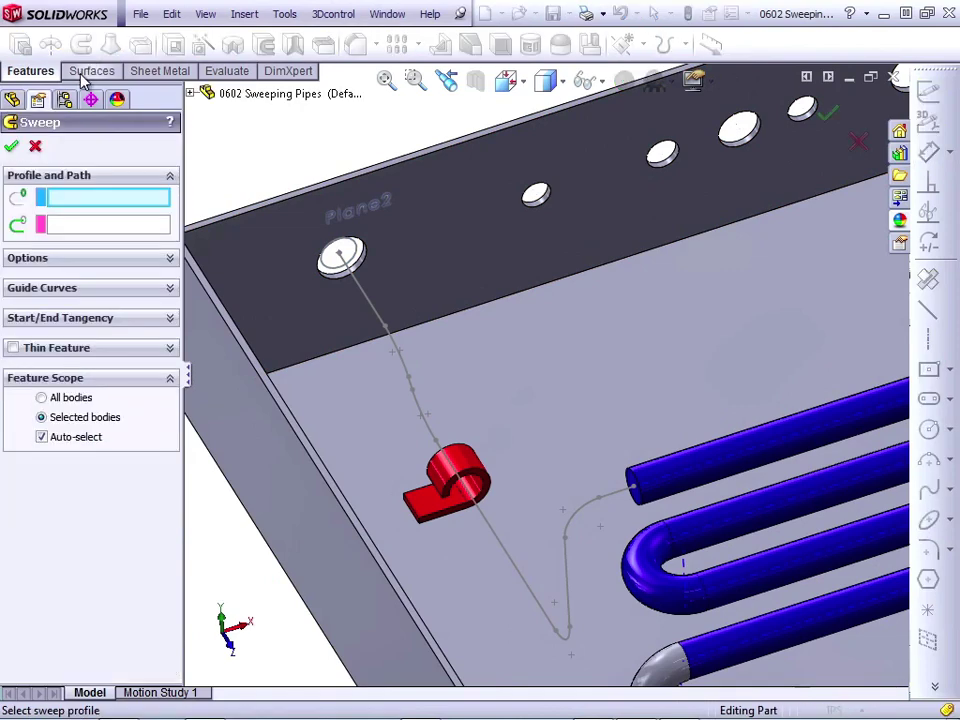
click(371, 303)
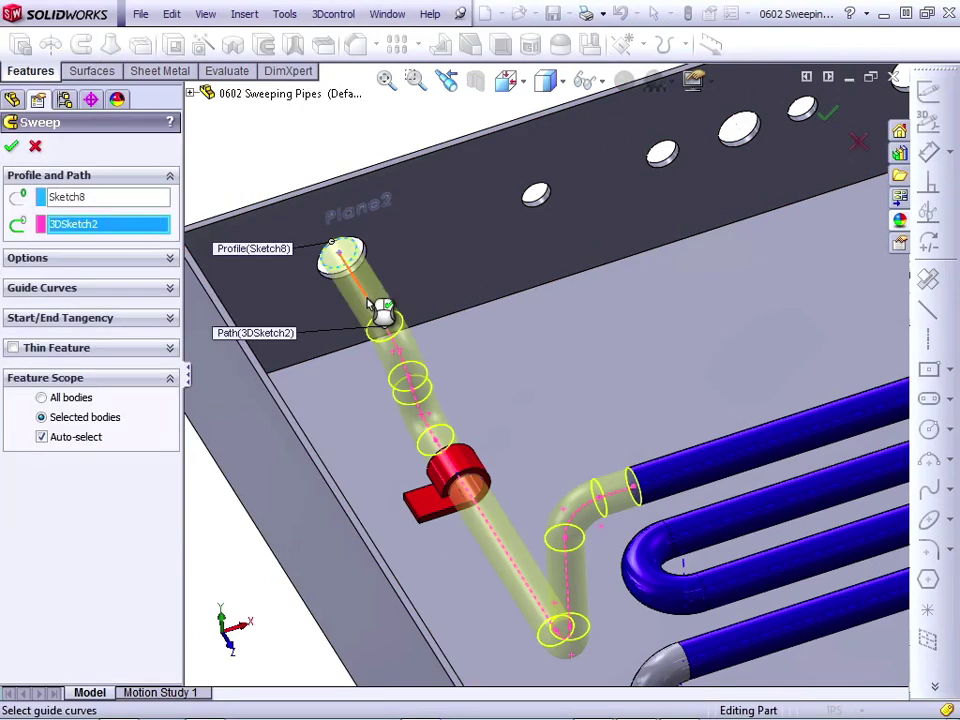
key(Return)
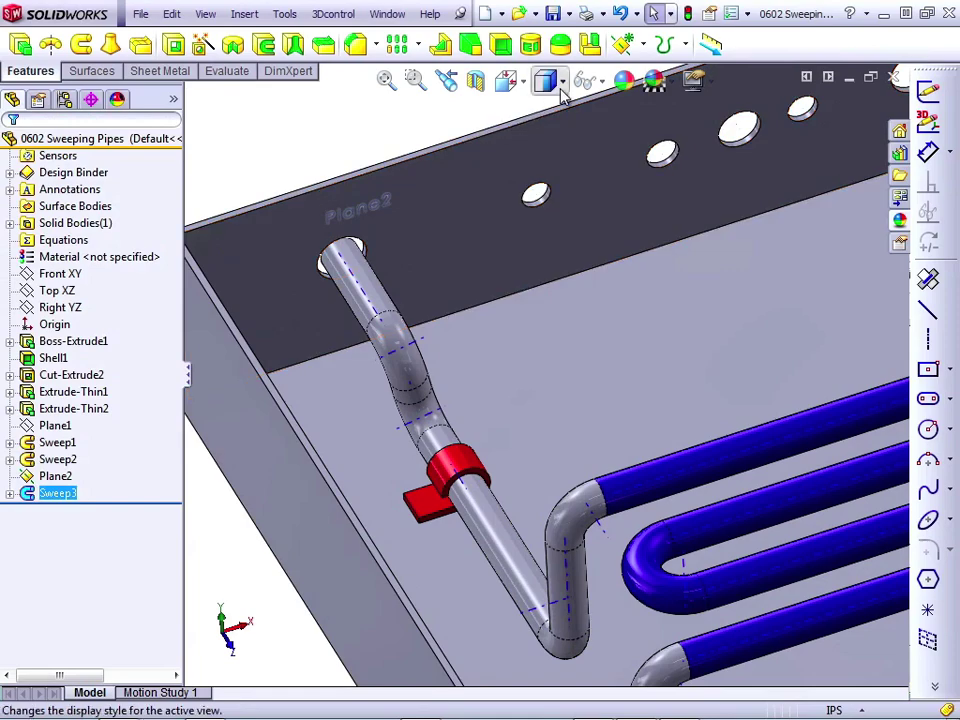
click(604, 83)
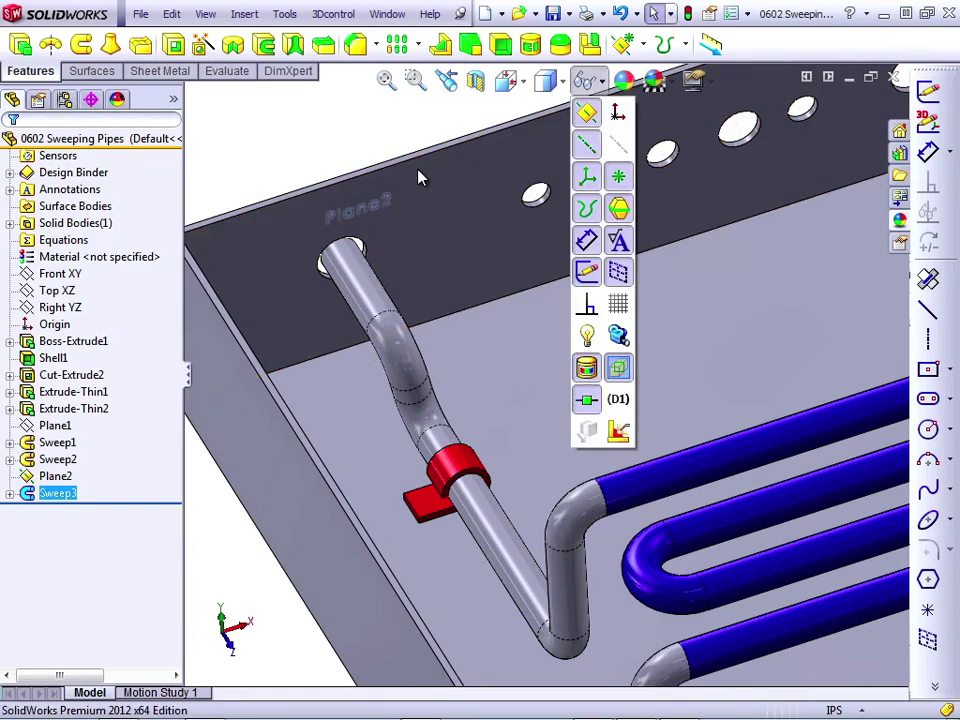